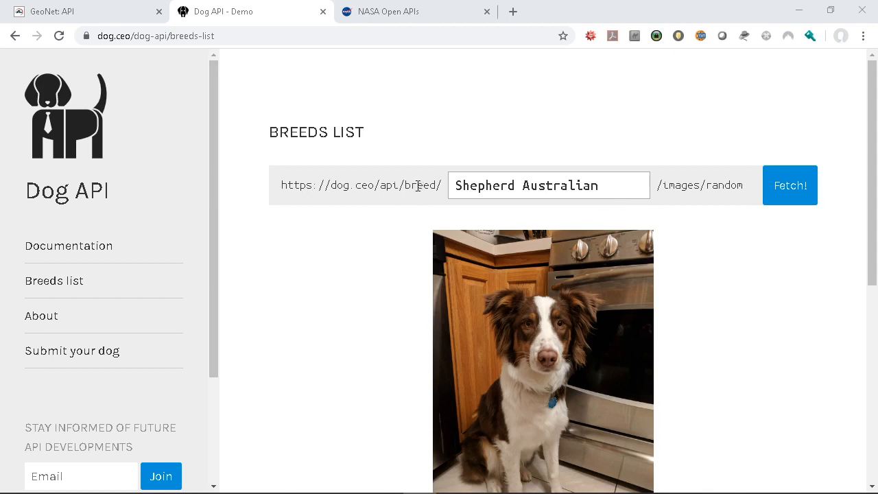
# Choose Beagle as the breed in the Dog API request and fetch a random image
pyautogui.moveTo(412, 186); pyautogui.dragTo(443, 185)
pyautogui.click(442, 185)
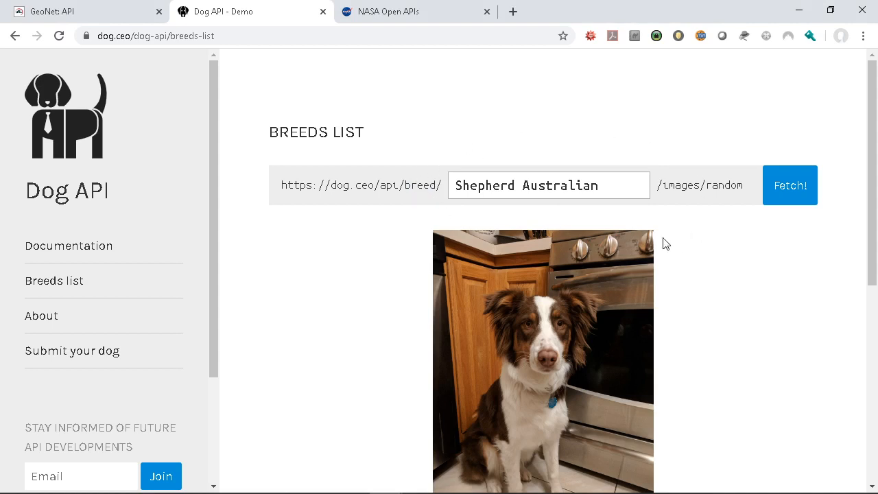
pyautogui.click(640, 191)
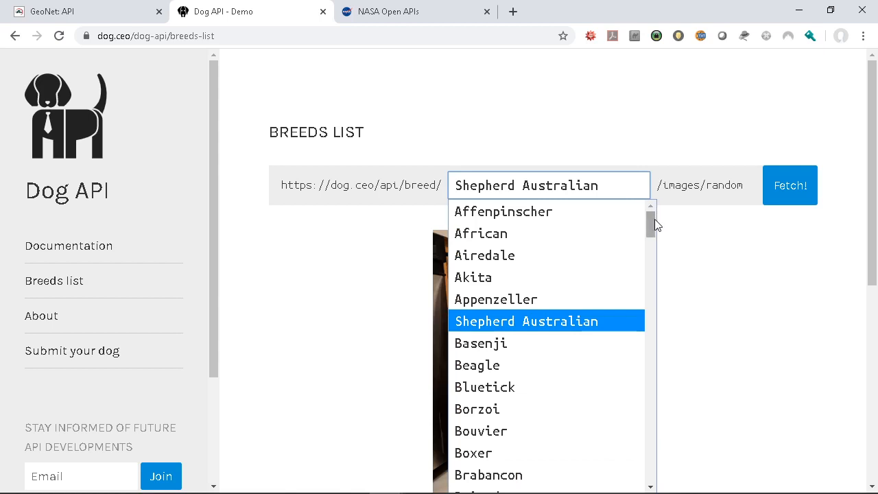
pyautogui.click(487, 365)
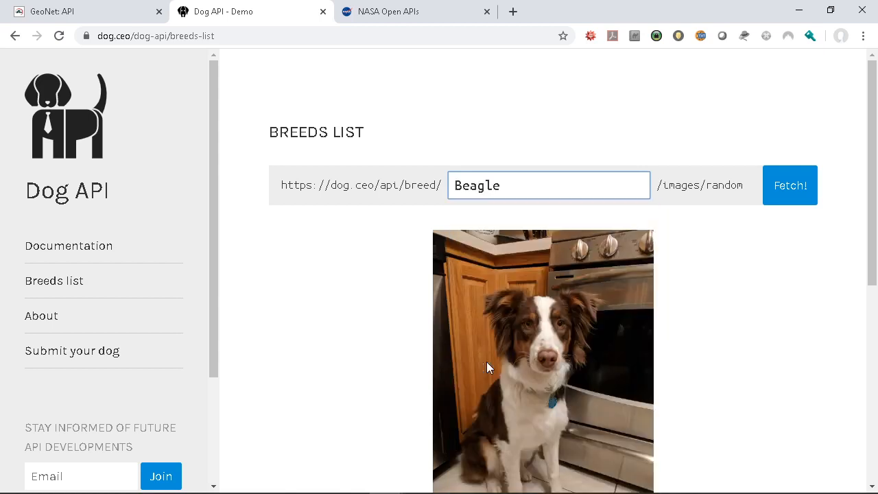
pyautogui.click(779, 201)
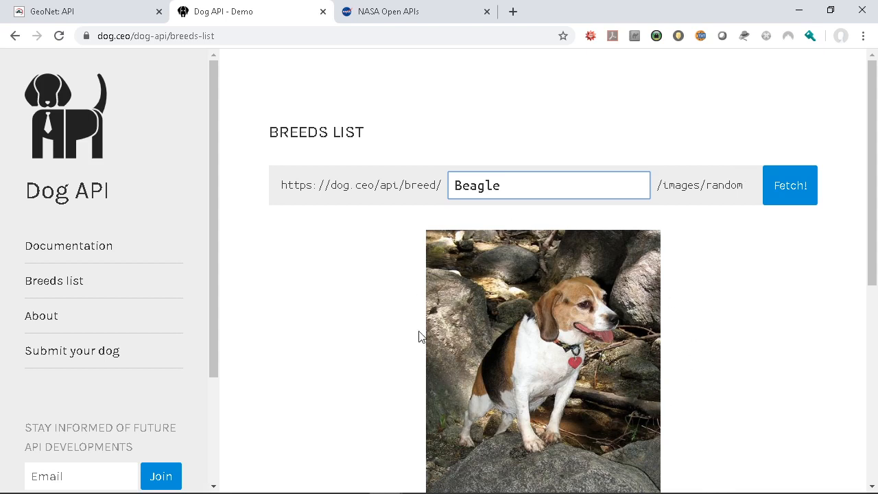
# Change the requested breed to Germanshepherd and fetch a random image of it
pyautogui.click(646, 190)
pyautogui.moveTo(649, 220); pyautogui.dragTo(661, 297)
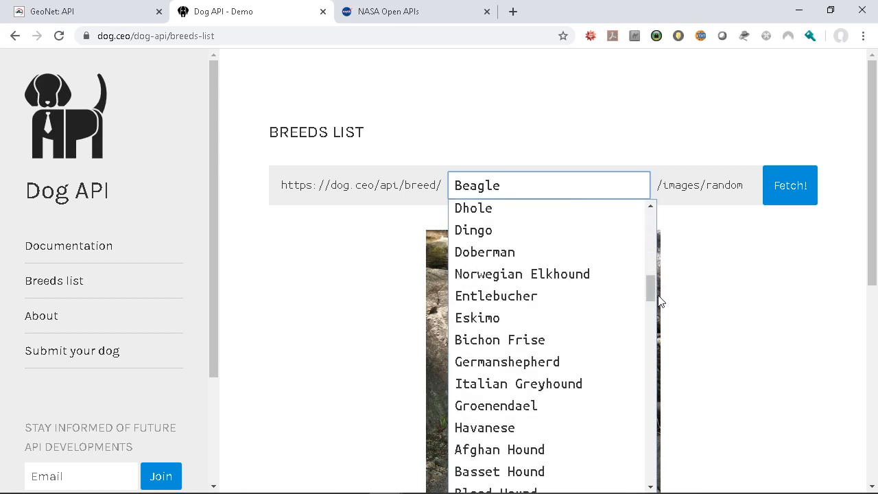
pyautogui.click(549, 362)
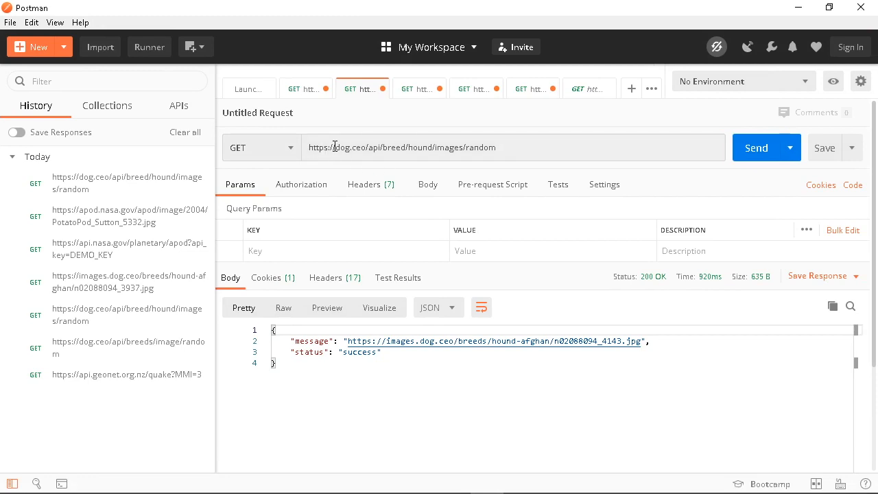
pyautogui.doubleClick(422, 148)
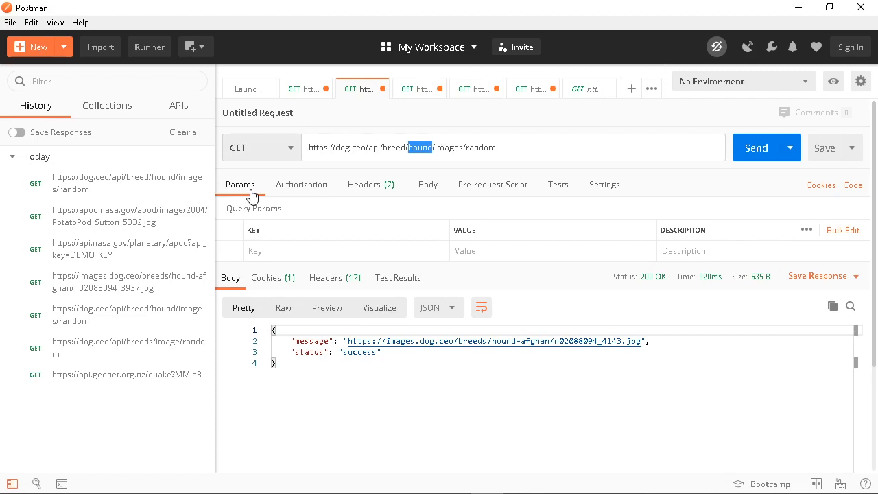
pyautogui.click(522, 147)
pyautogui.doubleClick(418, 148)
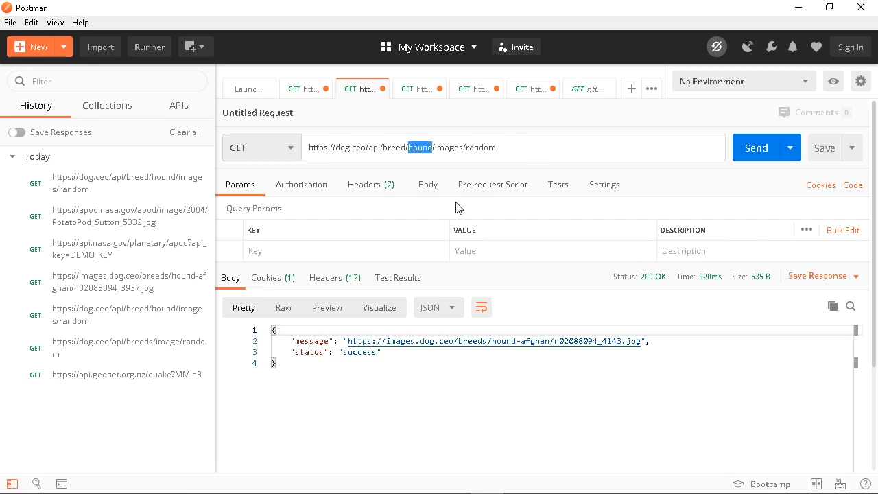
pyautogui.click(432, 149)
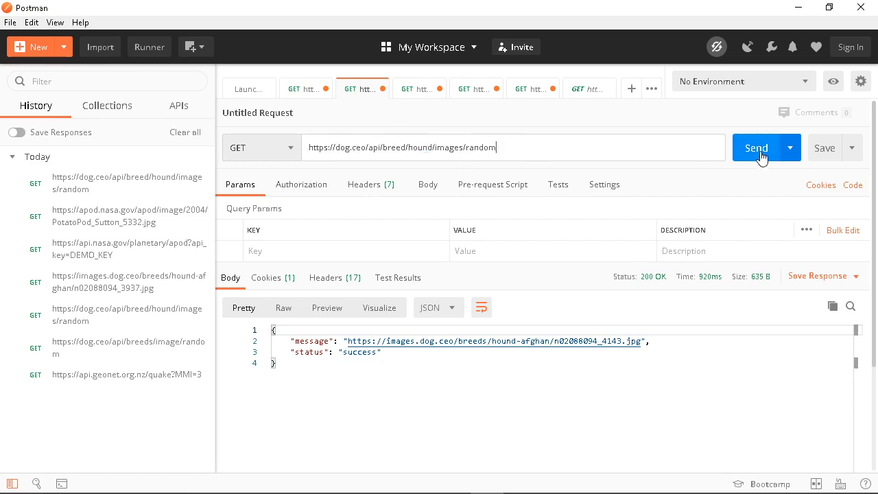
pyautogui.click(498, 147)
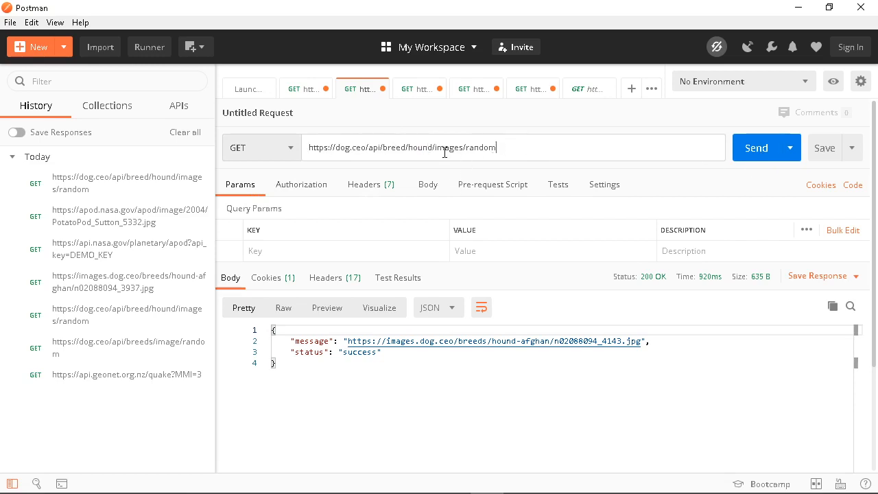
pyautogui.moveTo(515, 147); pyautogui.dragTo(275, 149)
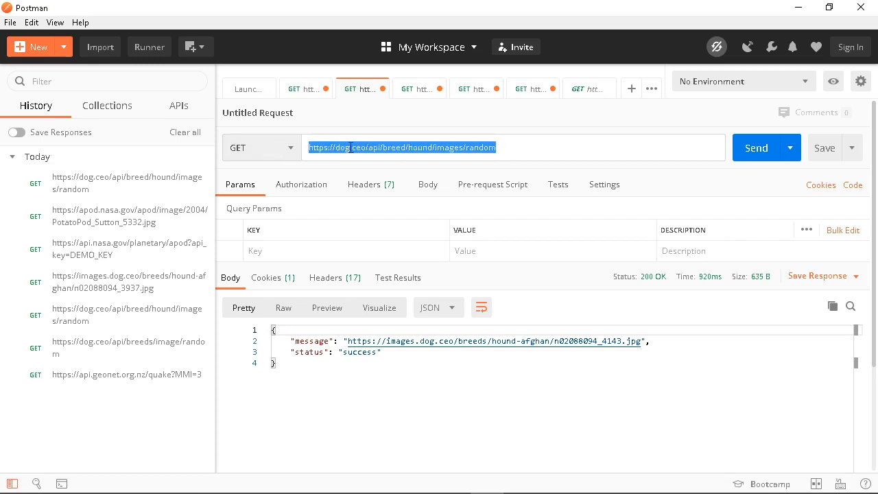
pyautogui.click(517, 148)
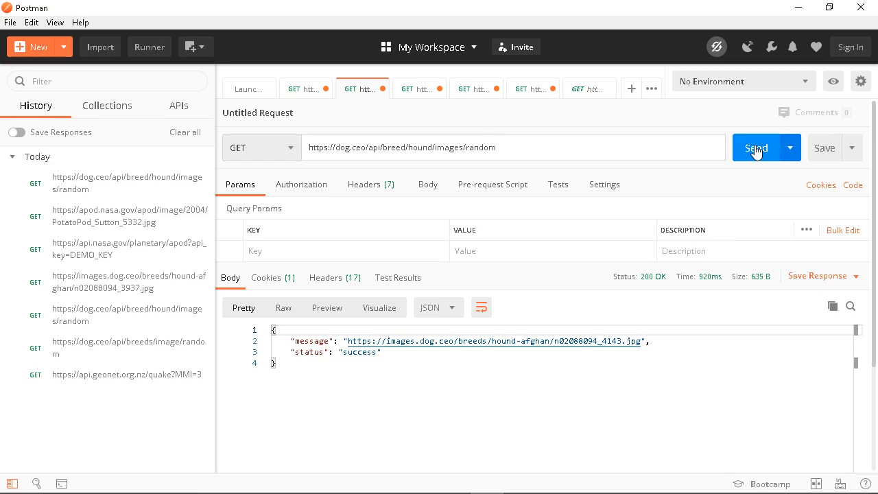
pyautogui.click(755, 149)
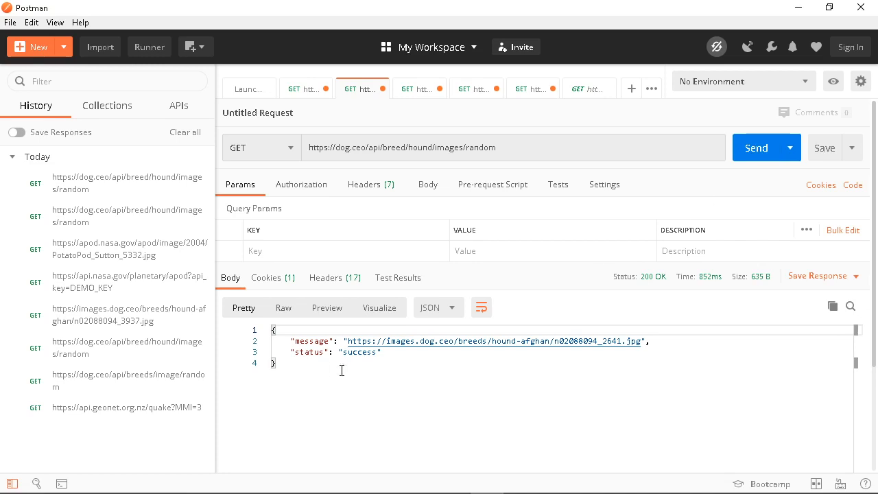
# Examine the returned JSON body, highlighting the whole response and its "message" key
pyautogui.click(395, 370)
pyautogui.moveTo(336, 366); pyautogui.dragTo(238, 328)
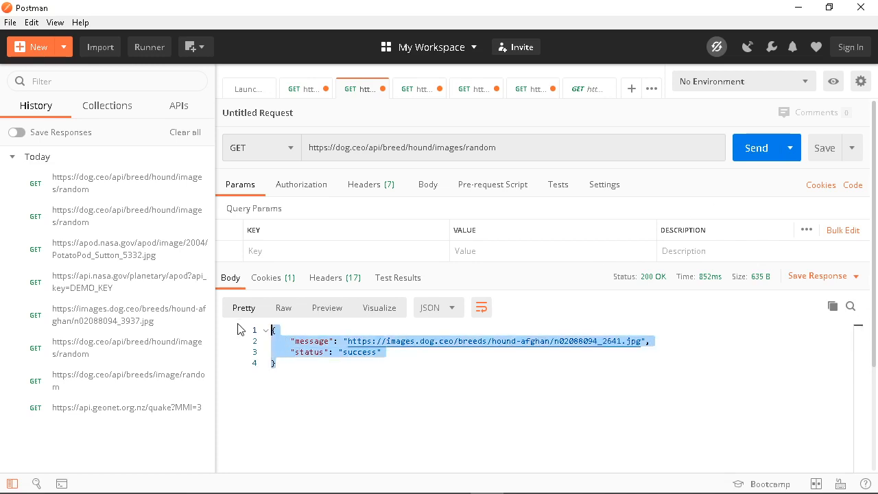
pyautogui.click(380, 364)
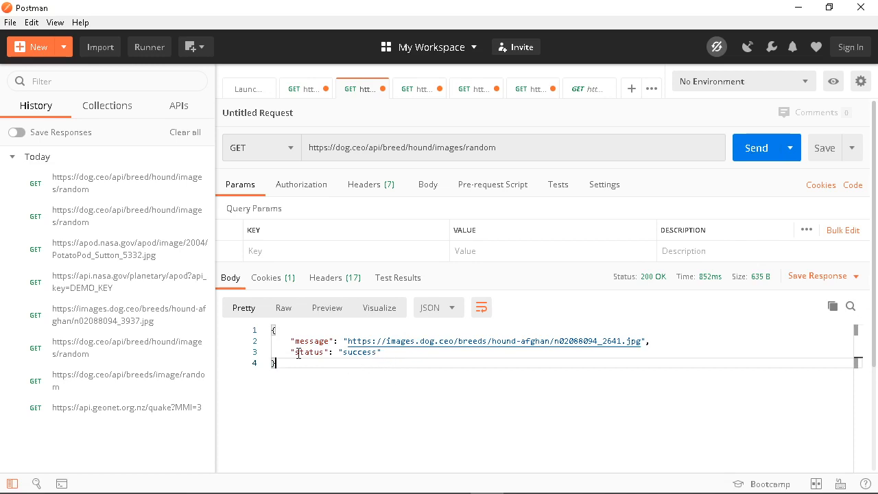
pyautogui.moveTo(293, 342); pyautogui.dragTo(338, 341)
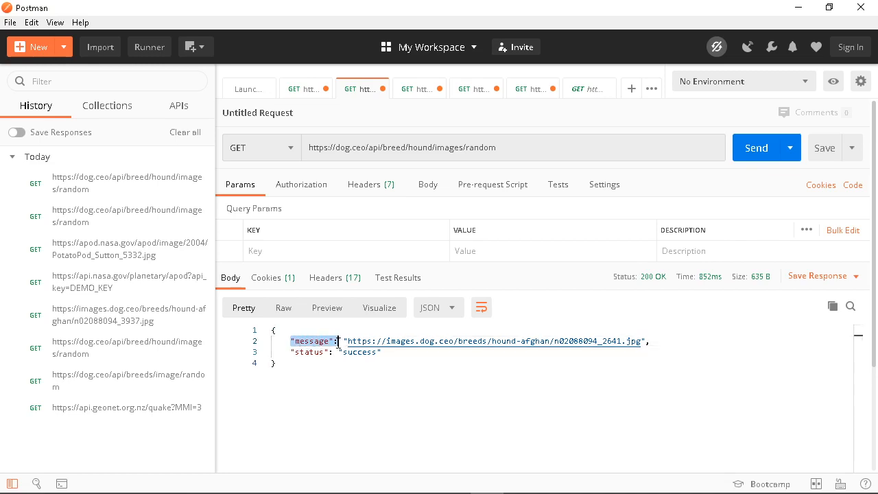
pyautogui.click(338, 341)
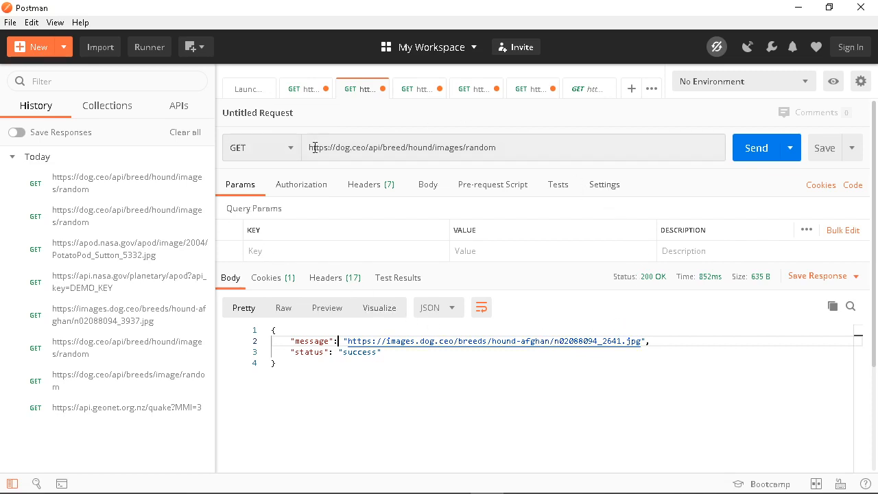
# Switch to the GeoNet API page in Chrome and review its documentation, from the quake sections back to the introduction
pyautogui.click(798, 8)
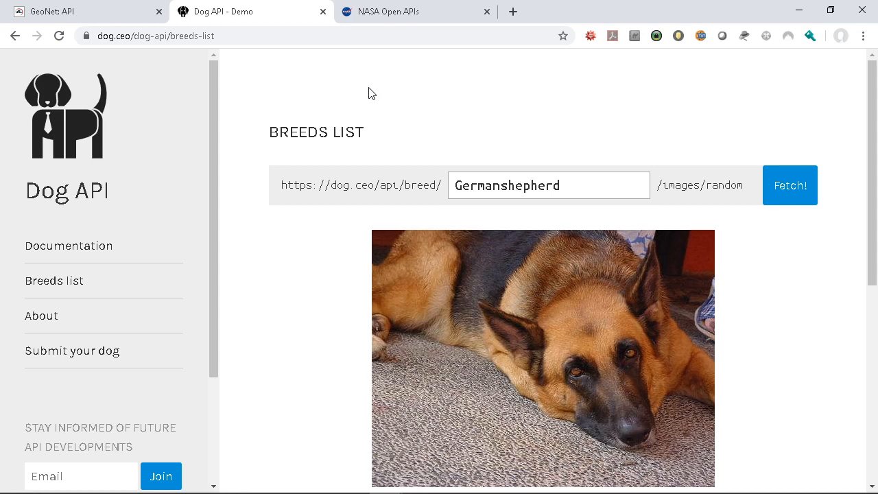
pyautogui.click(81, 12)
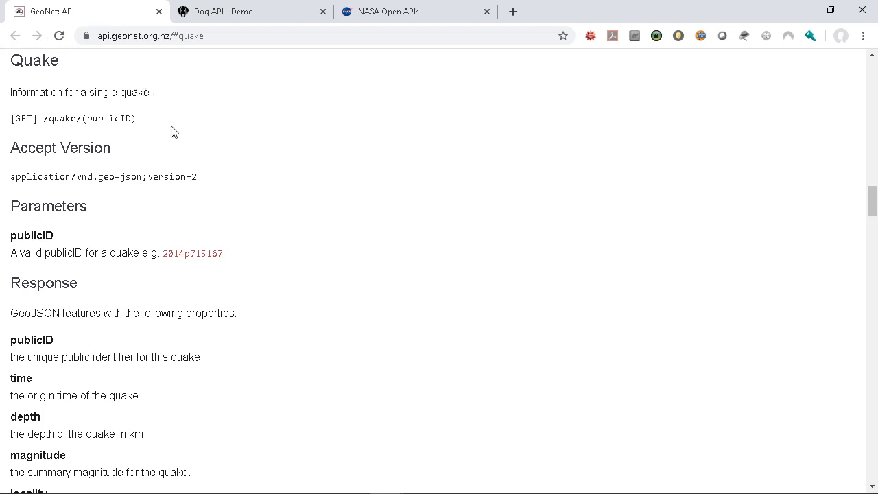
pyautogui.scroll(-1, 279, 180)
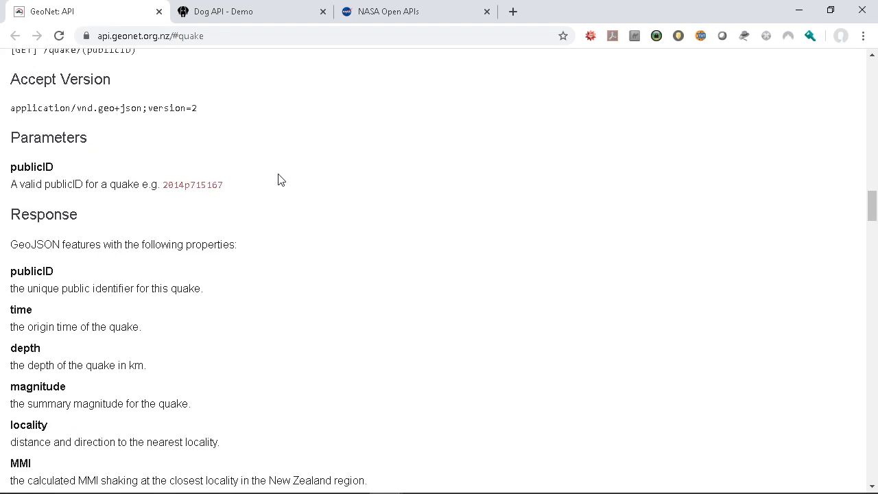
pyautogui.scroll(-3, 569, 214)
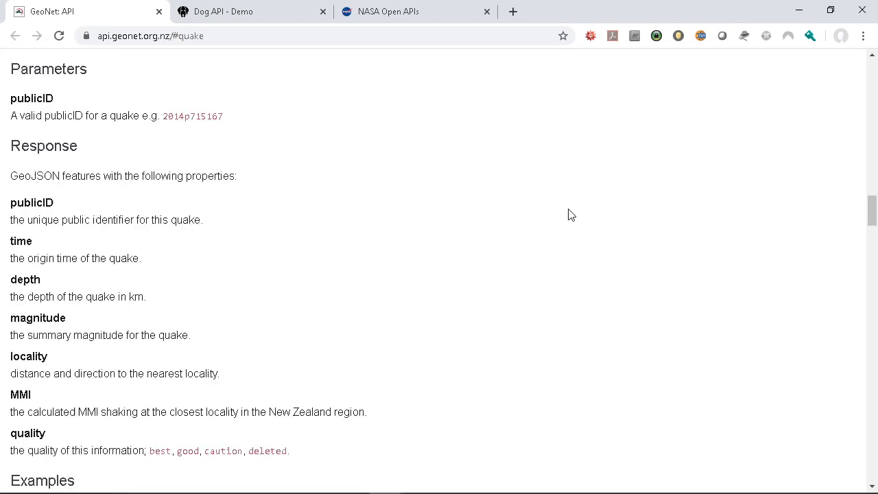
pyautogui.scroll(-3, 569, 215)
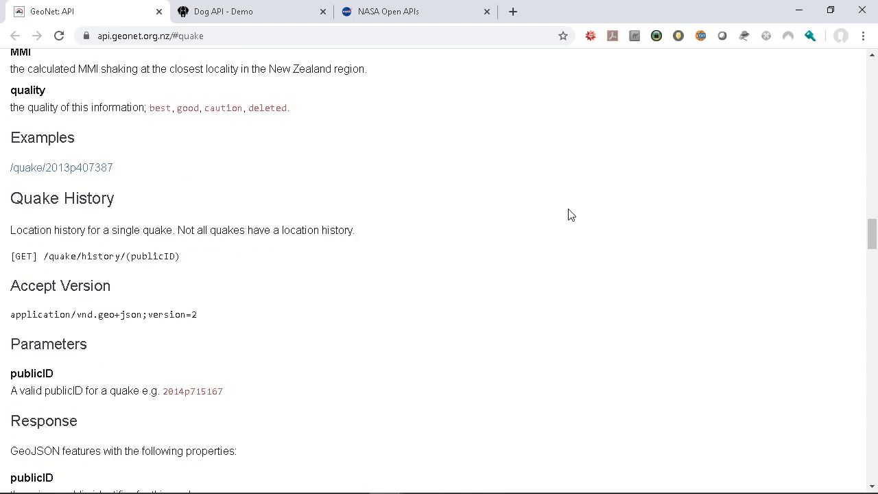
pyautogui.scroll(-2, 569, 214)
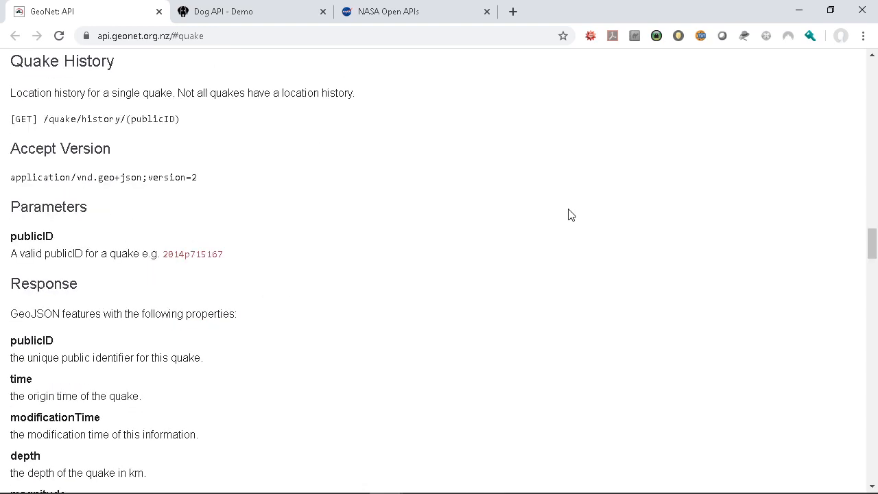
pyautogui.scroll(10, 569, 215)
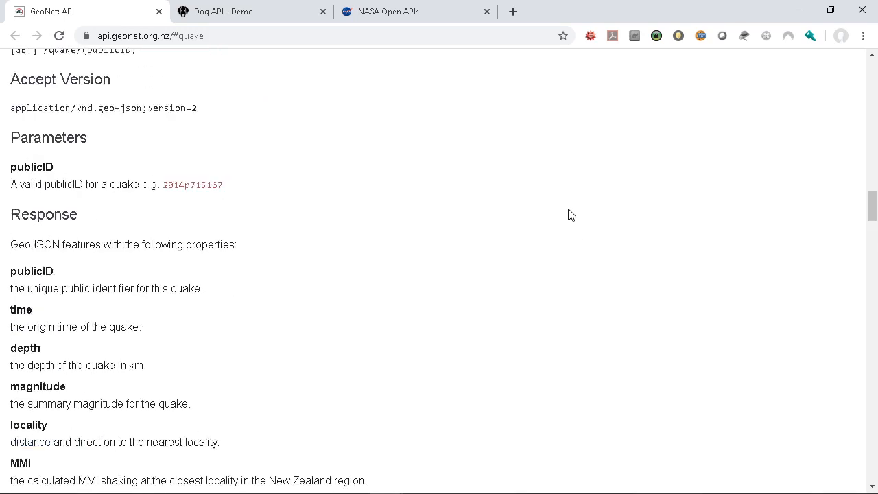
pyautogui.scroll(9, 569, 214)
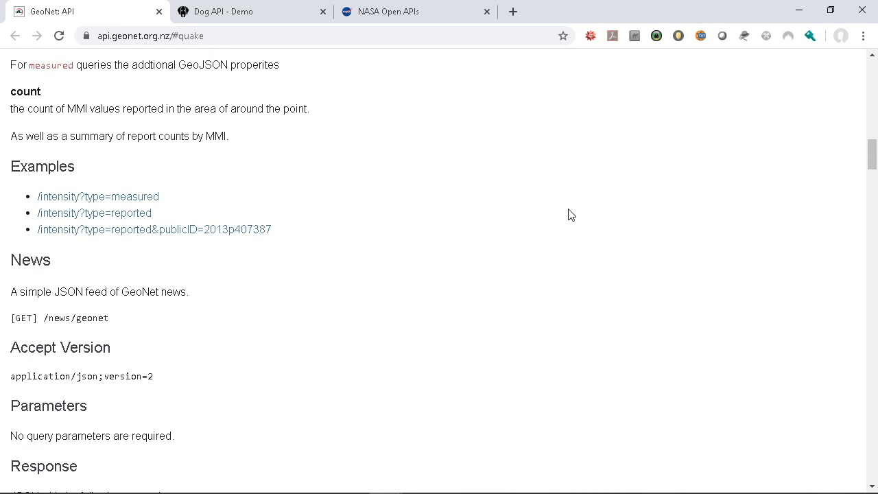
pyautogui.scroll(1, 569, 215)
pyautogui.scroll(2, 569, 214)
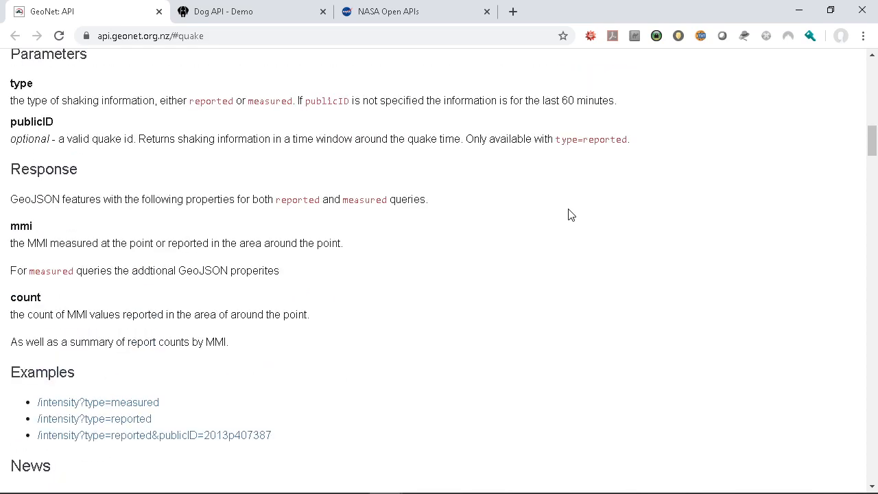
pyautogui.scroll(3, 657, 204)
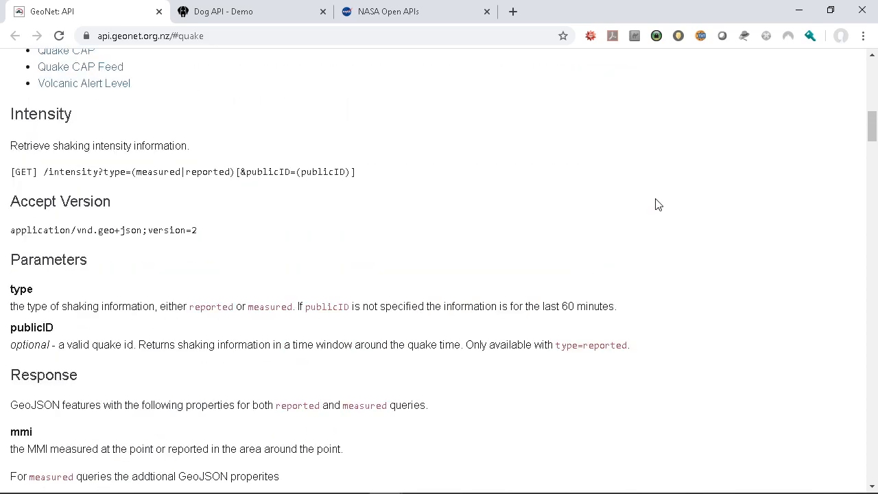
pyautogui.scroll(3, 657, 204)
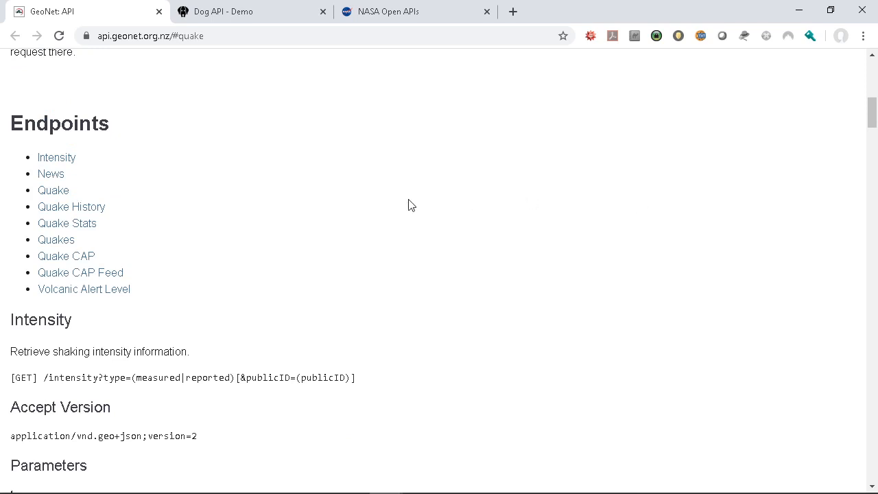
pyautogui.scroll(8, 315, 203)
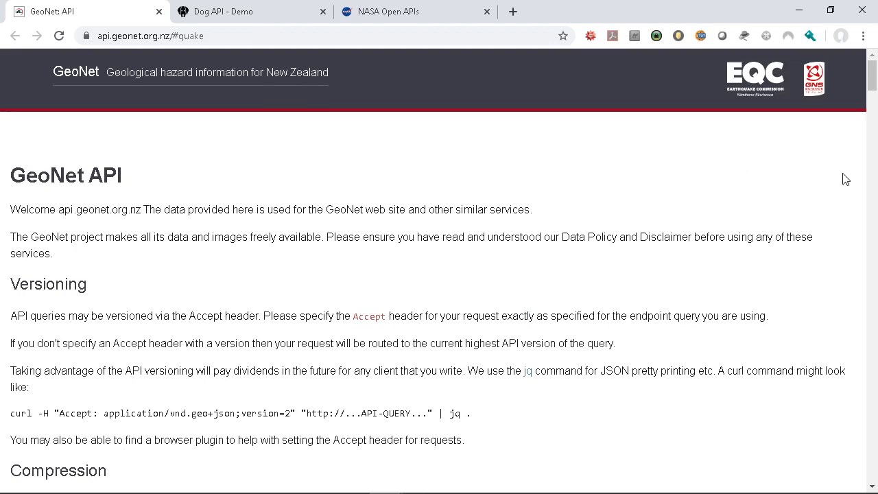
# Go to the Quake endpoint's section from the Endpoints list and open its example request /quake/2013p407387
pyautogui.scroll(-5, 846, 179)
pyautogui.scroll(-2, 846, 178)
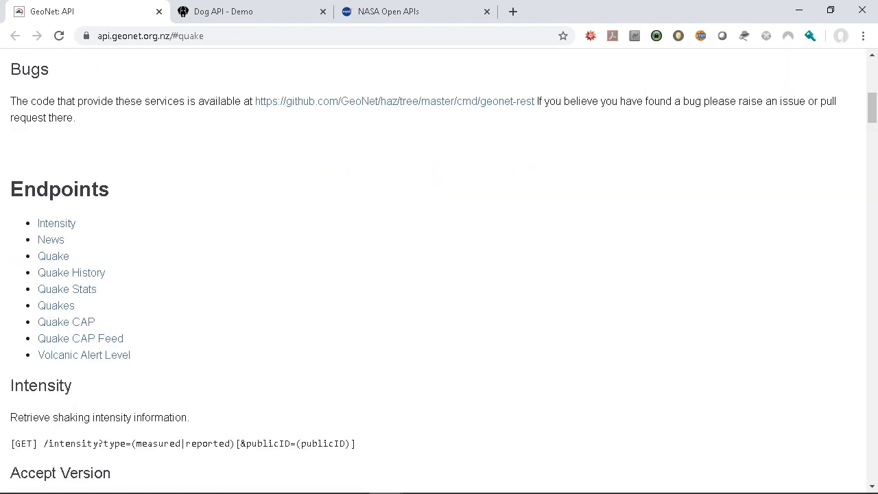
pyautogui.click(53, 258)
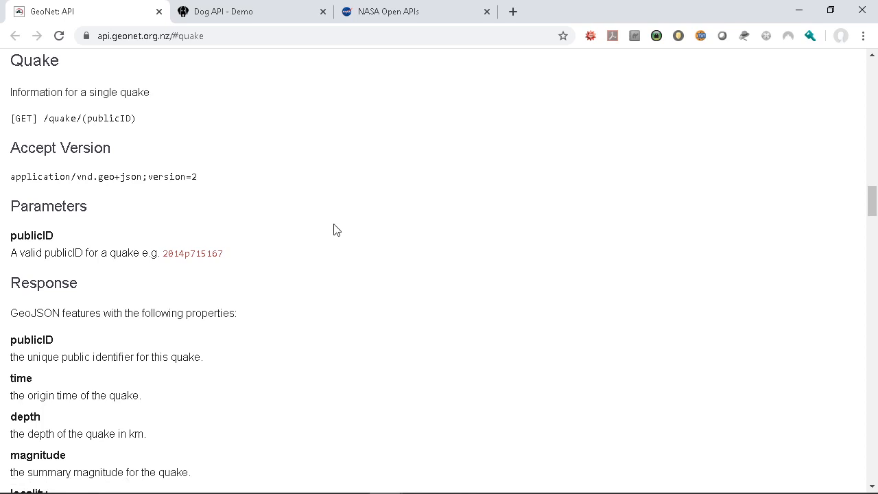
pyautogui.scroll(-5, 336, 230)
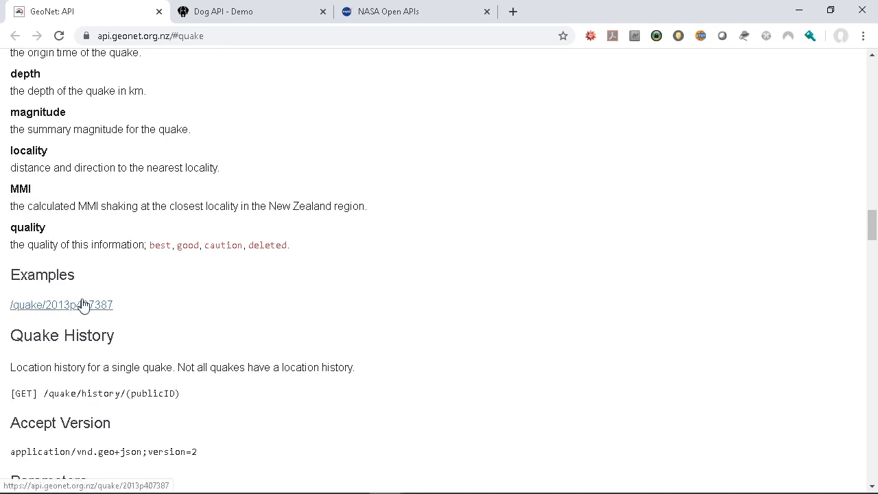
pyautogui.click(82, 304)
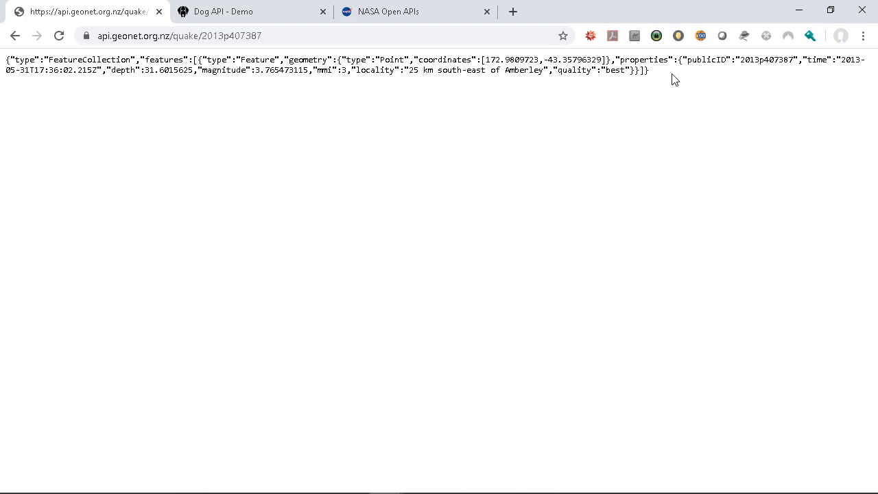
# Examine the raw JSON returned for the example quake by highlighting the entire response
pyautogui.moveTo(673, 78)
pyautogui.mouseDown()
pyautogui.moveTo(402, 60)
pyautogui.moveTo(416, 71)
pyautogui.moveTo(663, 80)
pyautogui.mouseUp()
pyautogui.moveTo(645, 71); pyautogui.dragTo(9, 62)
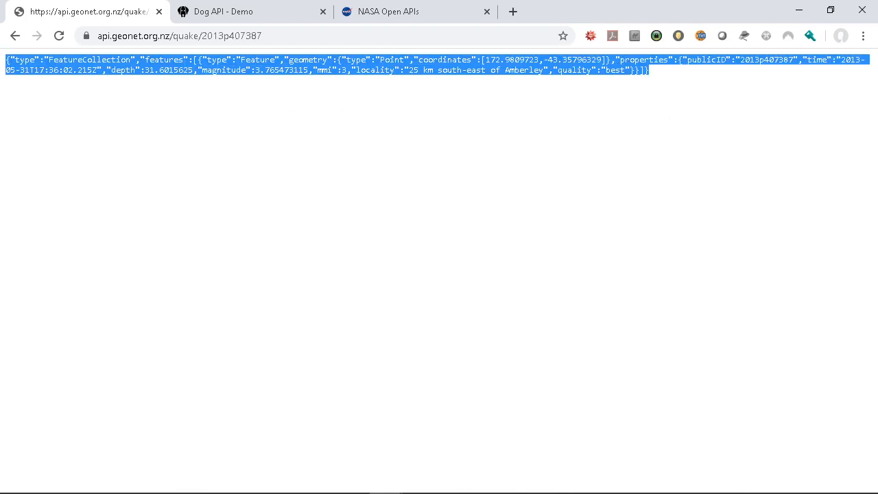
pyautogui.click(371, 68)
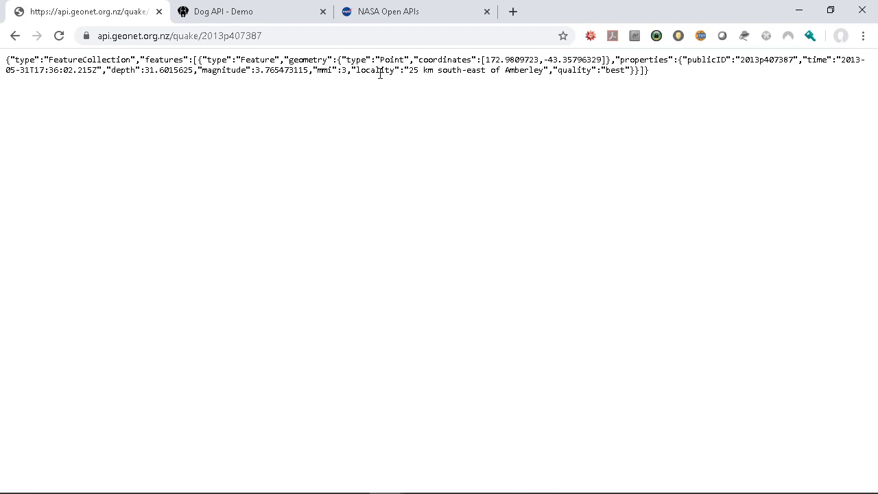
# Highlight the example quake's JSON again, and return to the GeoNet documentation to open the Quakes section from the Endpoints list
pyautogui.moveTo(664, 74); pyautogui.dragTo(9, 61)
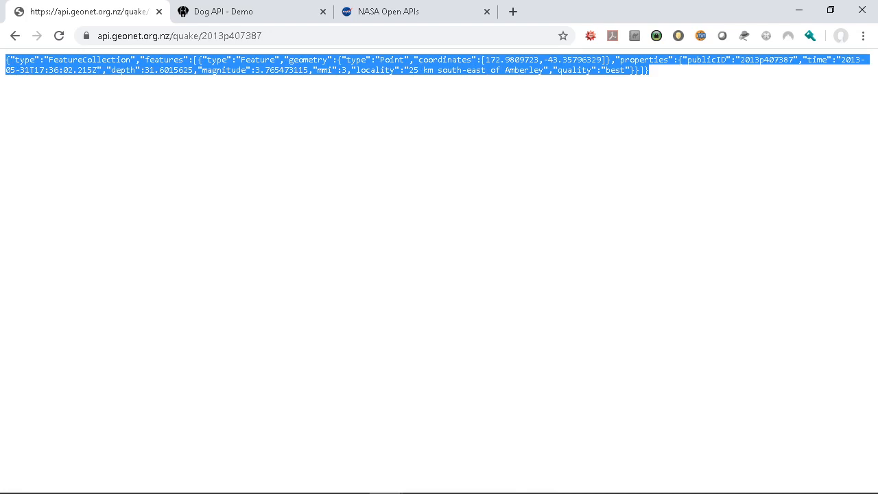
pyautogui.click(67, 59)
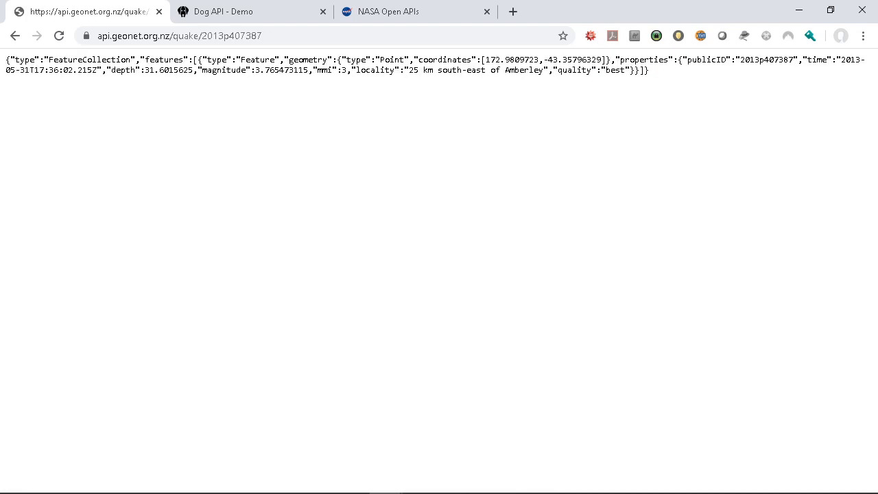
pyautogui.click(16, 36)
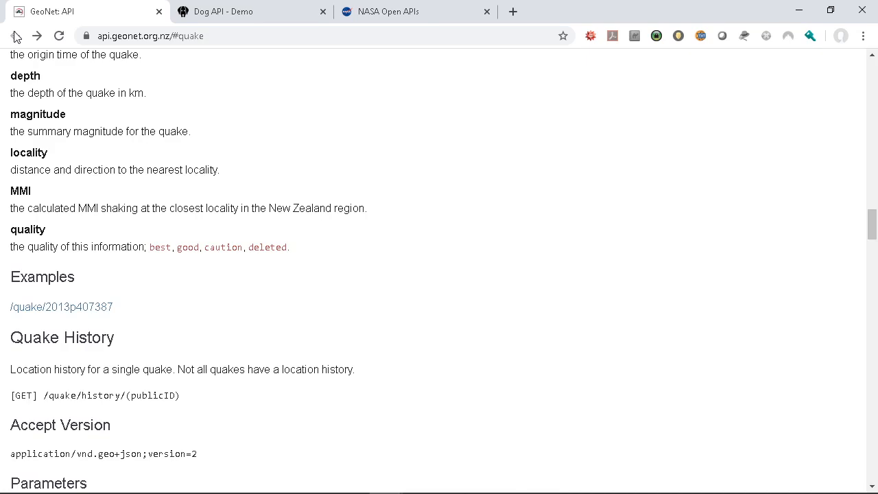
pyautogui.scroll(8, 196, 126)
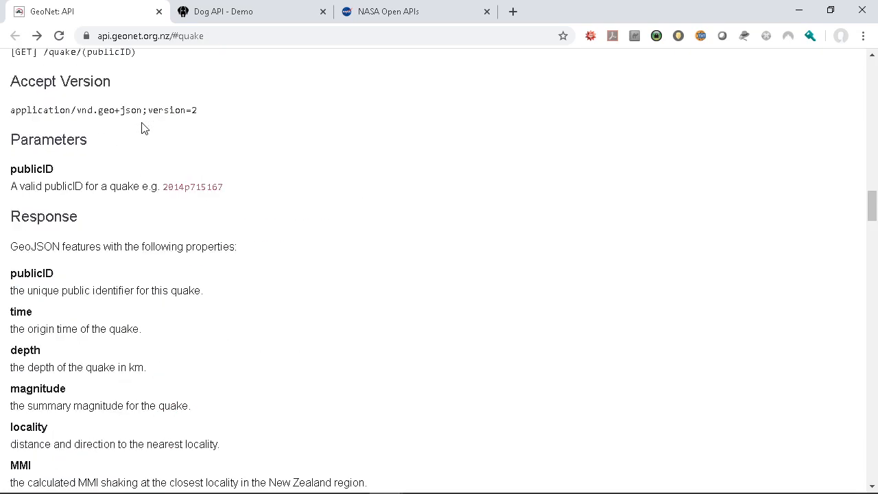
pyautogui.scroll(7, 269, 227)
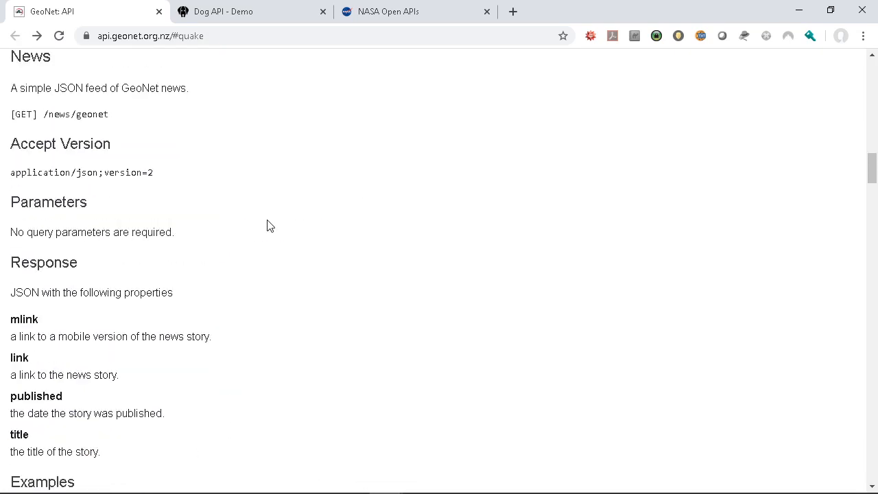
pyautogui.scroll(3, 269, 227)
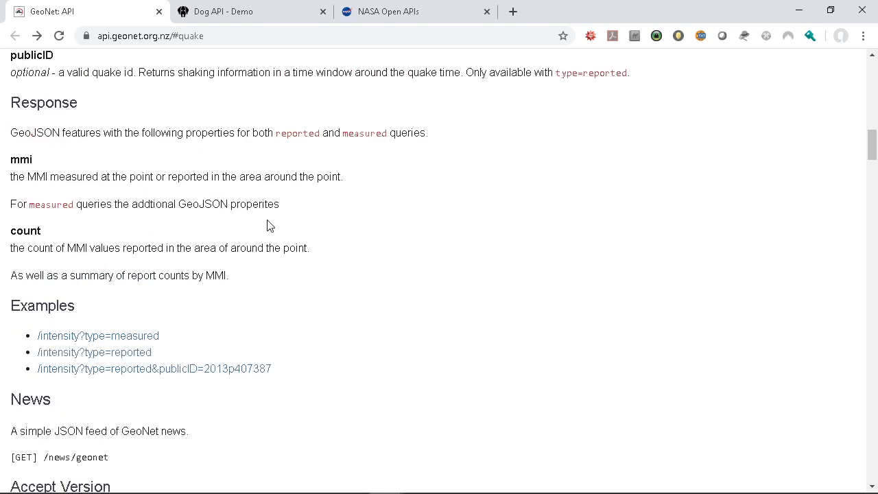
pyautogui.scroll(6, 383, 265)
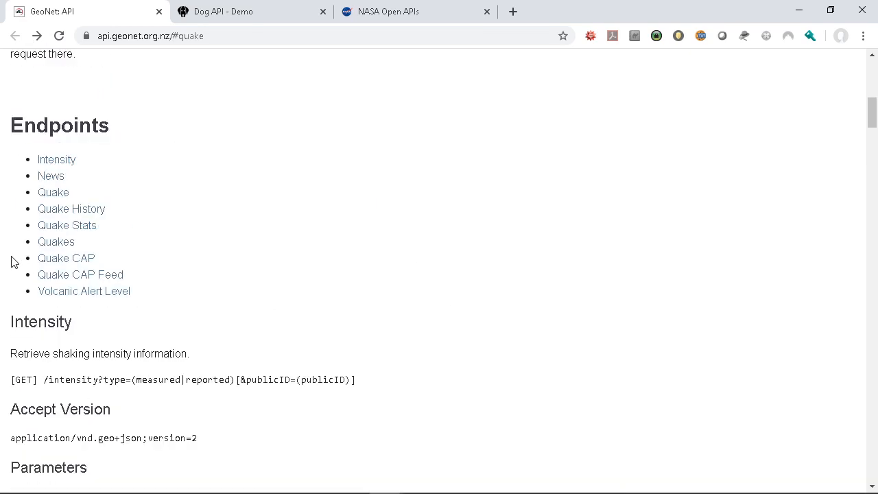
pyautogui.click(48, 242)
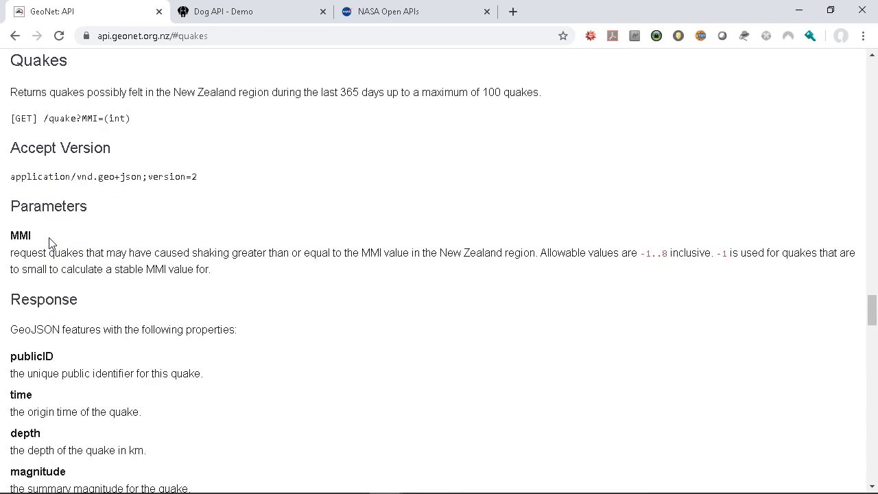
# Review the Quakes endpoint's request format and response properties, and open its example /quake?MMI=3 in a new tab
pyautogui.moveTo(80, 117); pyautogui.dragTo(101, 128)
pyautogui.click(97, 128)
pyautogui.click(97, 124)
pyautogui.scroll(-6, 234, 144)
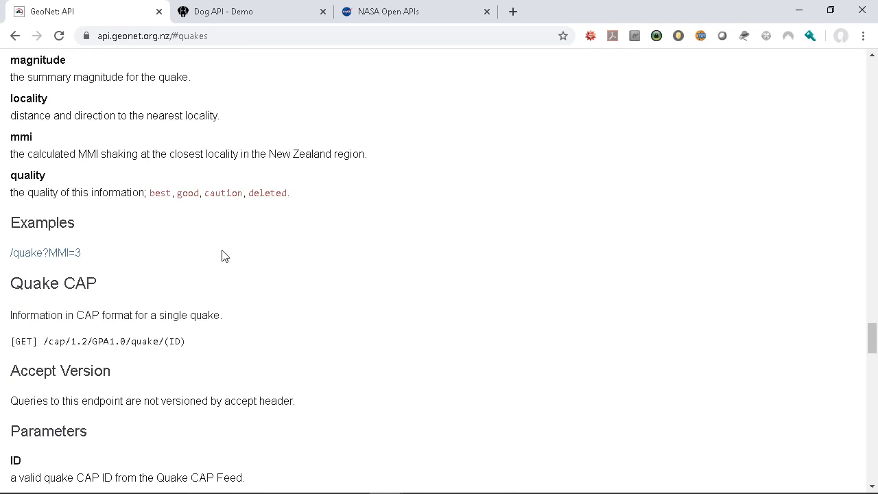
pyautogui.middleClick(56, 259)
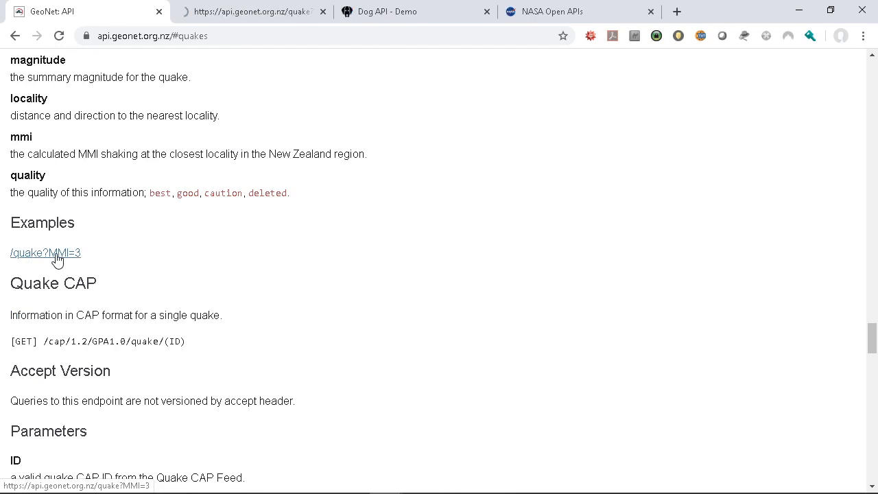
pyautogui.click(271, 15)
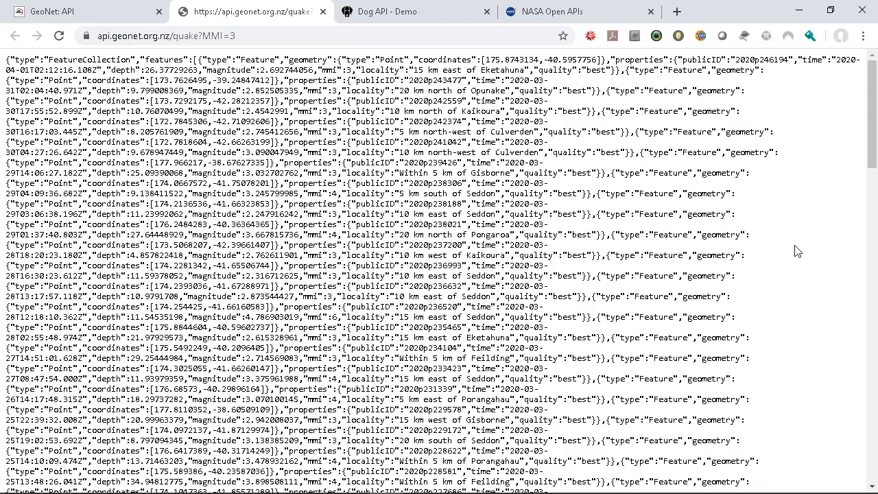
# Look through the raw JSON list of quakes down to its end and back to the first entry
pyautogui.scroll(-4, 796, 251)
pyautogui.scroll(-6, 796, 251)
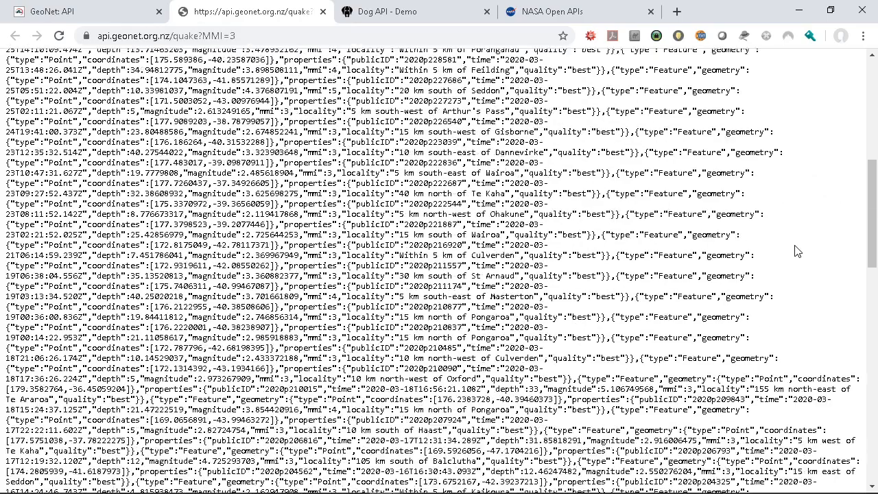
pyautogui.scroll(-11, 796, 246)
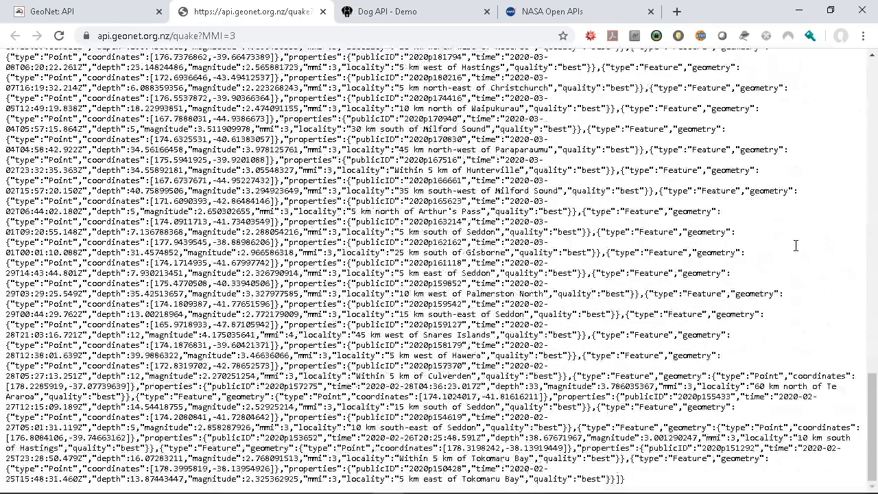
pyautogui.scroll(18, 796, 247)
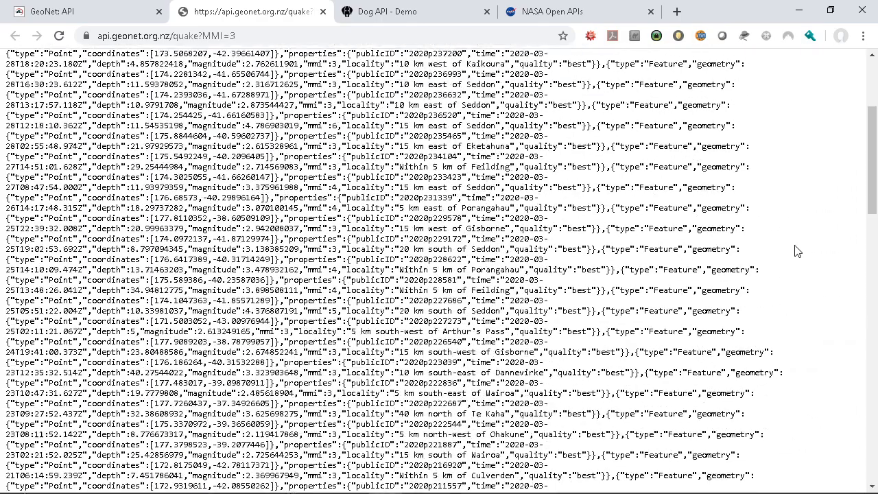
pyautogui.scroll(3, 796, 251)
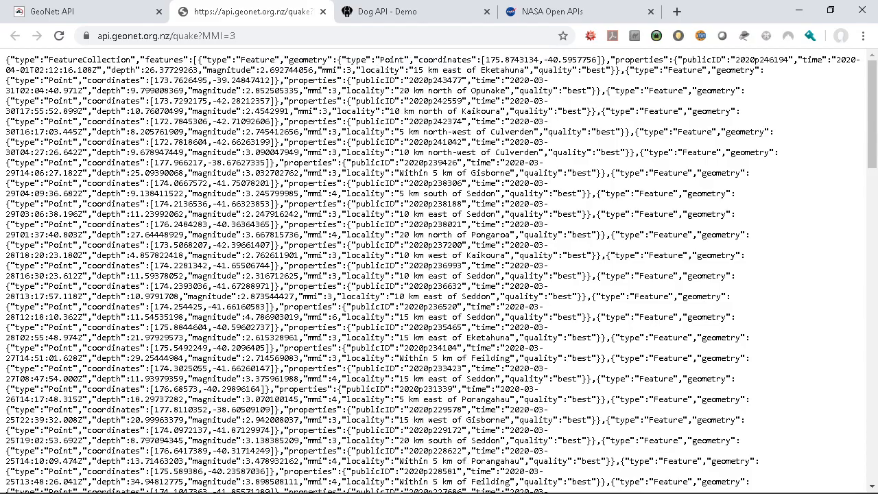
pyautogui.hotkey('alt', 'Tab')
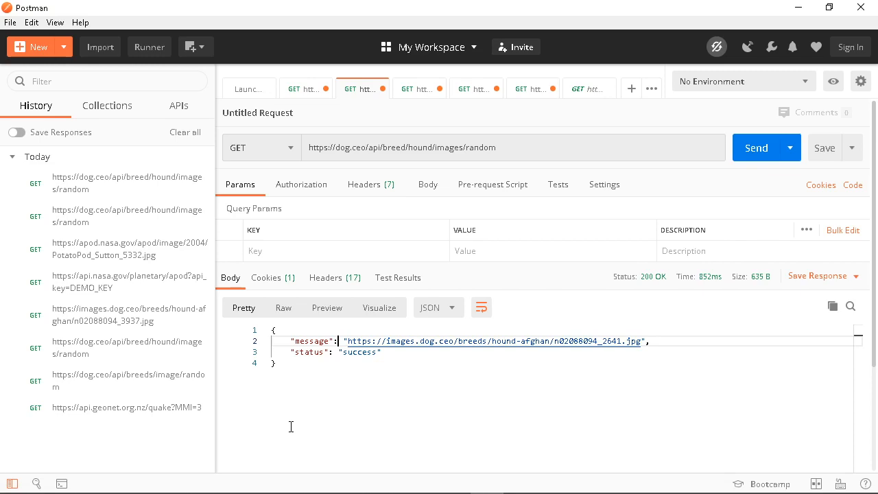
pyautogui.click(120, 413)
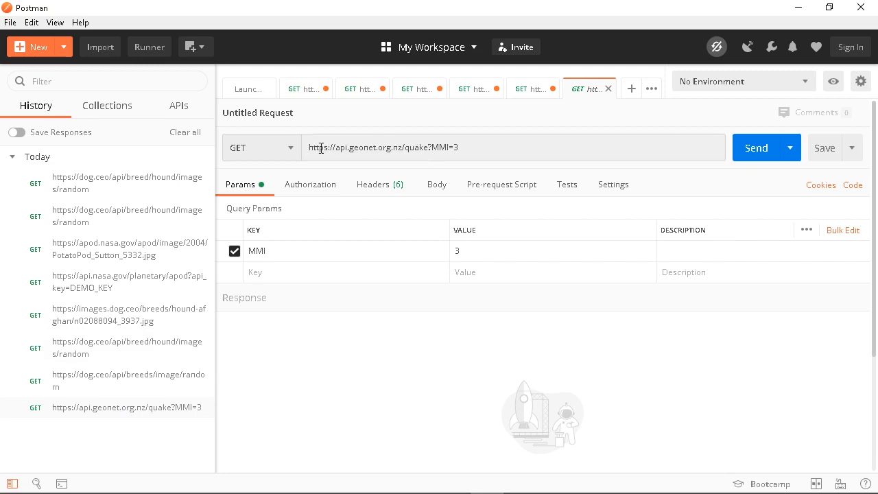
pyautogui.moveTo(500, 151); pyautogui.dragTo(274, 153)
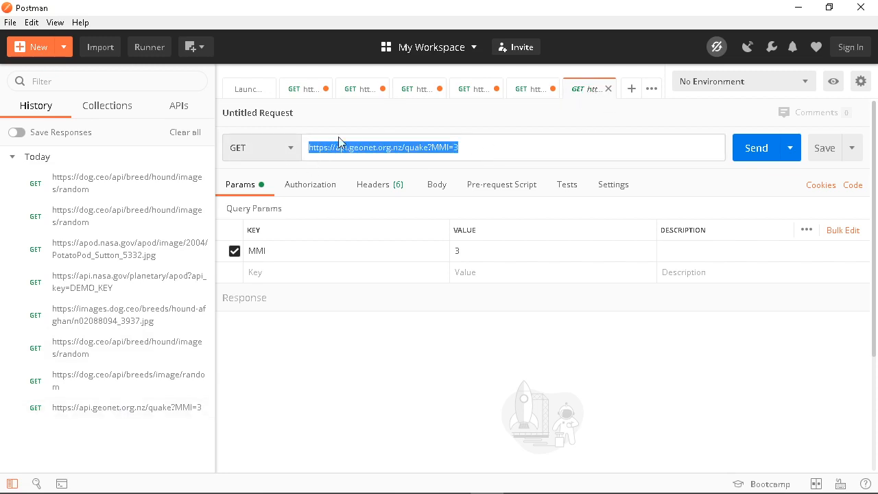
pyautogui.click(487, 150)
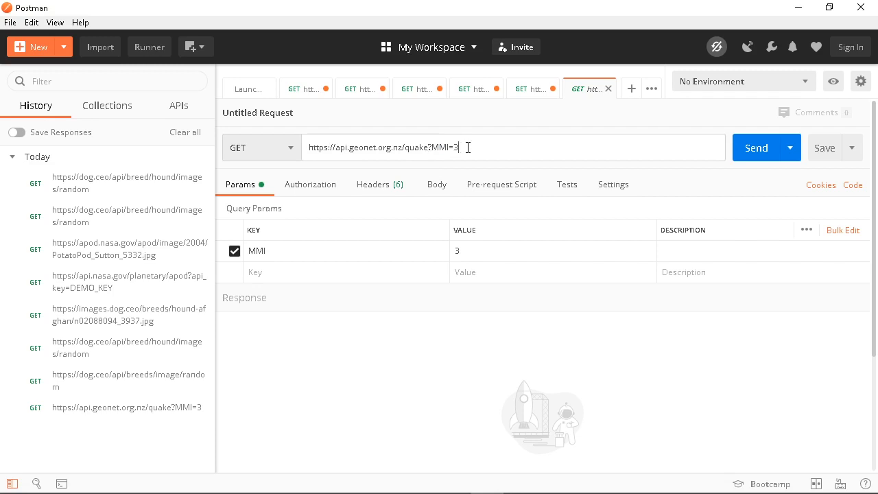
pyautogui.click(753, 151)
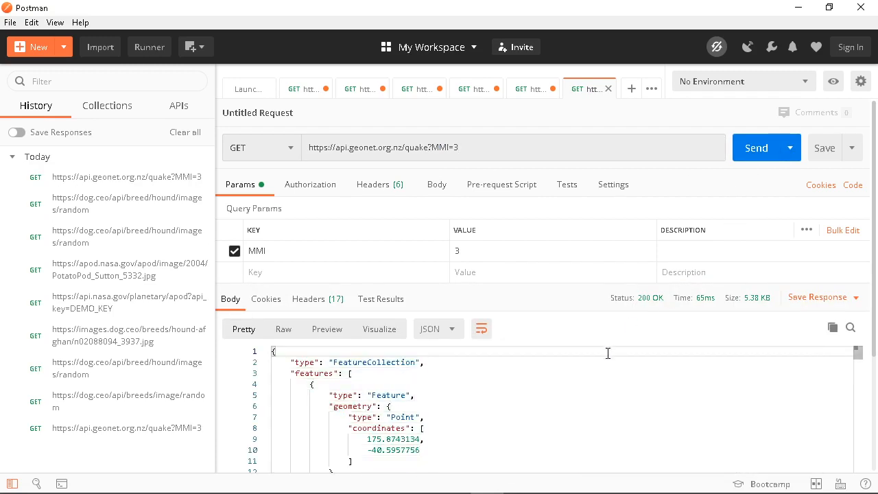
# Narrow the history sidebar and look through the first two quake features in the formatted JSON response
pyautogui.click(501, 395)
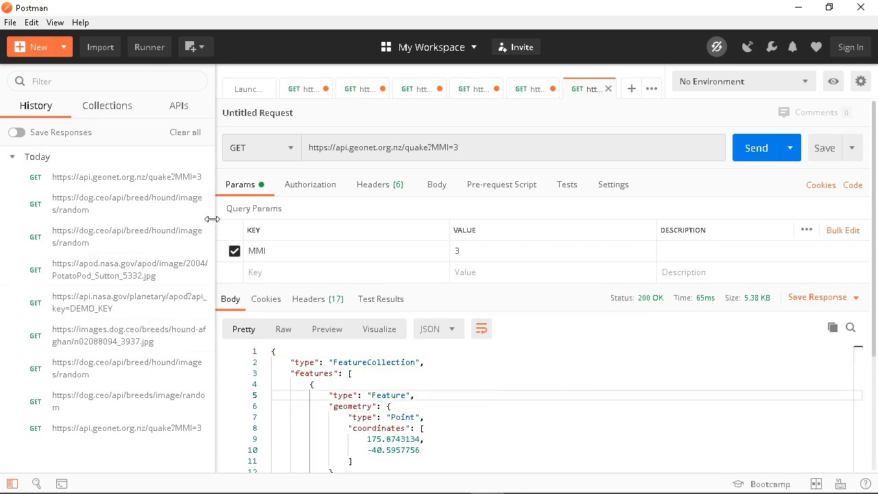
pyautogui.moveTo(214, 220); pyautogui.dragTo(181, 223)
pyautogui.scroll(-5, 794, 370)
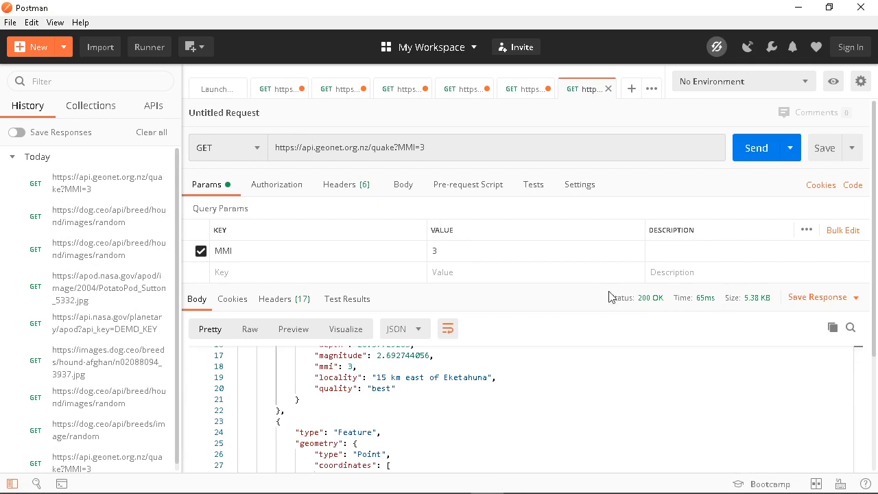
pyautogui.scroll(-3, 732, 419)
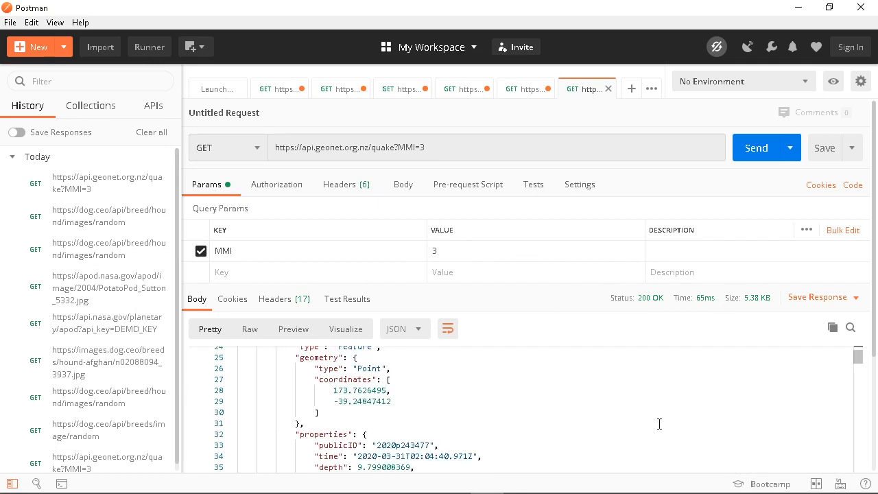
pyautogui.scroll(5, 582, 414)
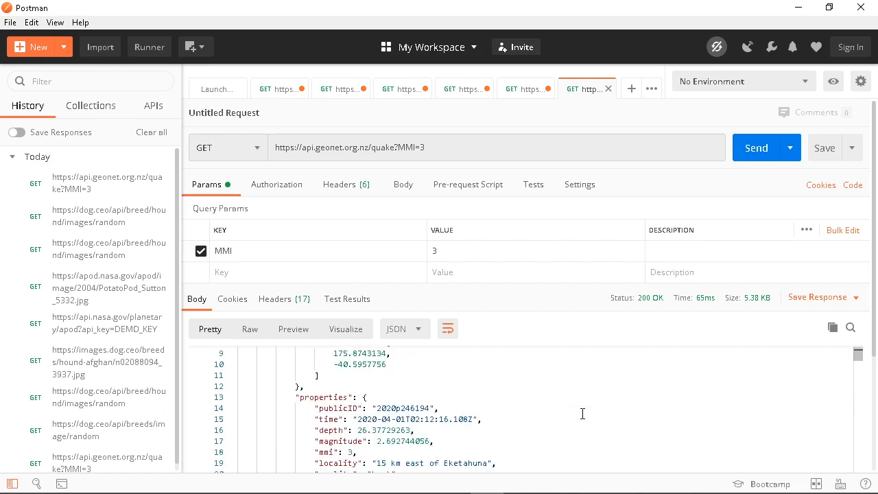
pyautogui.scroll(3, 617, 413)
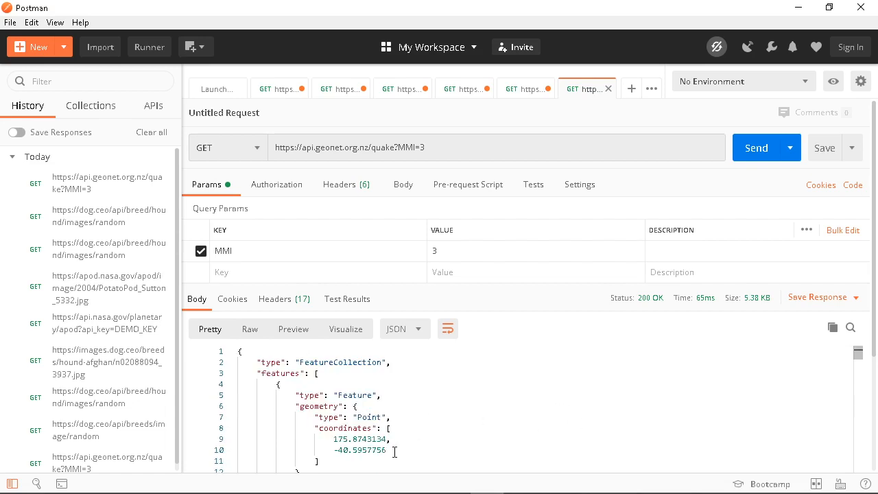
# Examine the first quake's coordinates and the second quake's depth, magnitude, mmi, locality and quality properties in the response
pyautogui.moveTo(316, 463); pyautogui.dragTo(196, 428)
pyautogui.click(351, 461)
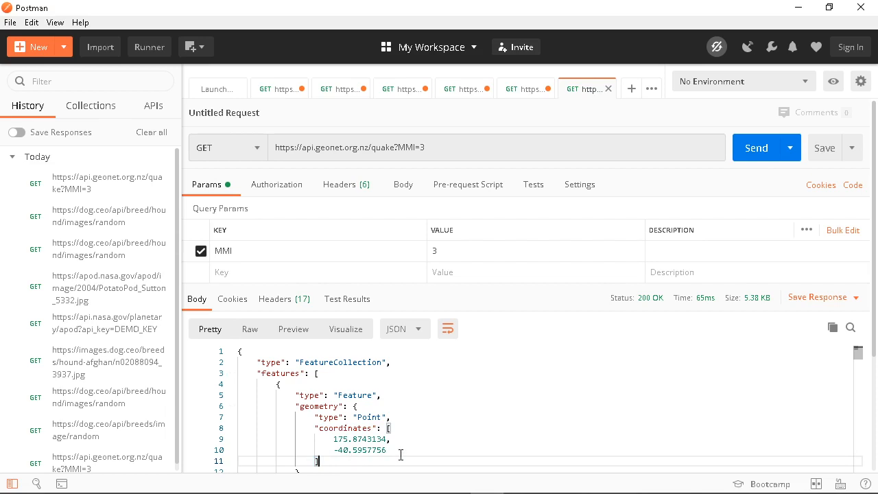
pyautogui.scroll(-5, 480, 439)
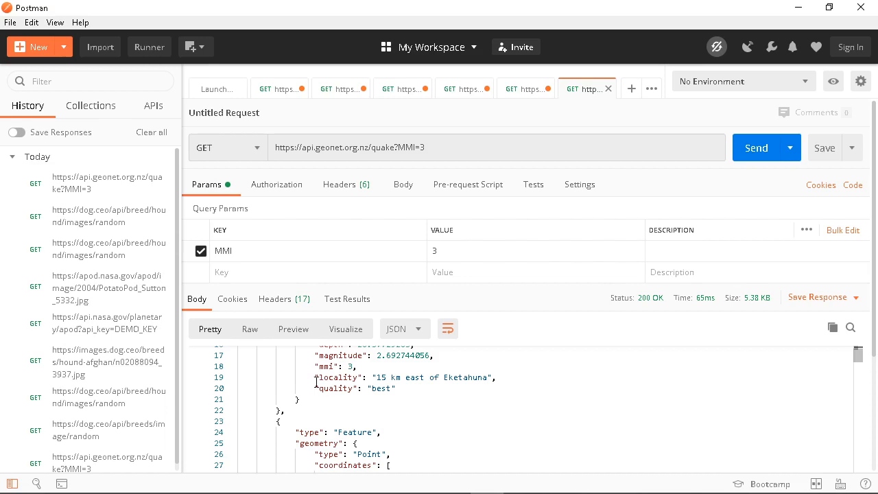
pyautogui.scroll(-5, 442, 393)
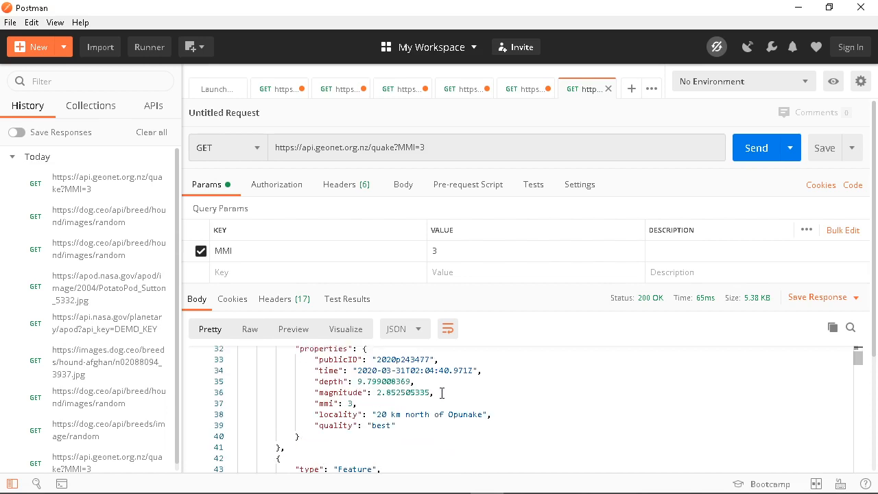
pyautogui.click(320, 381)
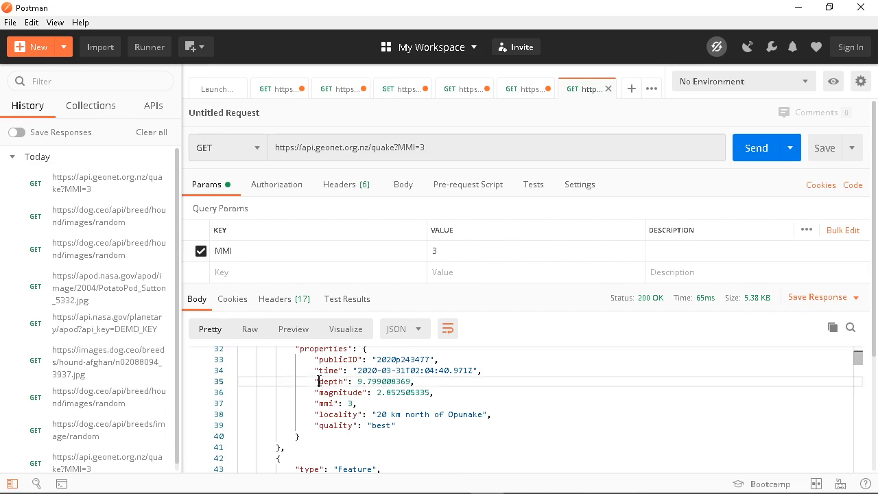
pyautogui.click(340, 391)
pyautogui.click(325, 403)
pyautogui.click(338, 416)
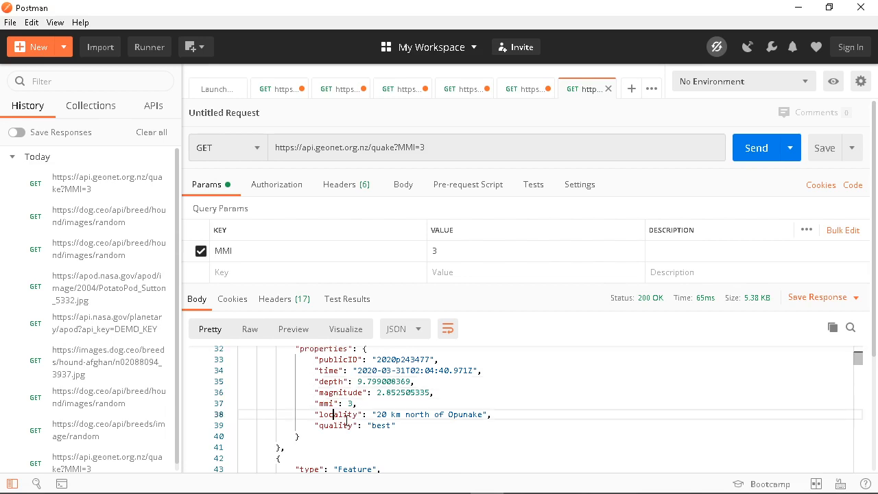
pyautogui.click(346, 426)
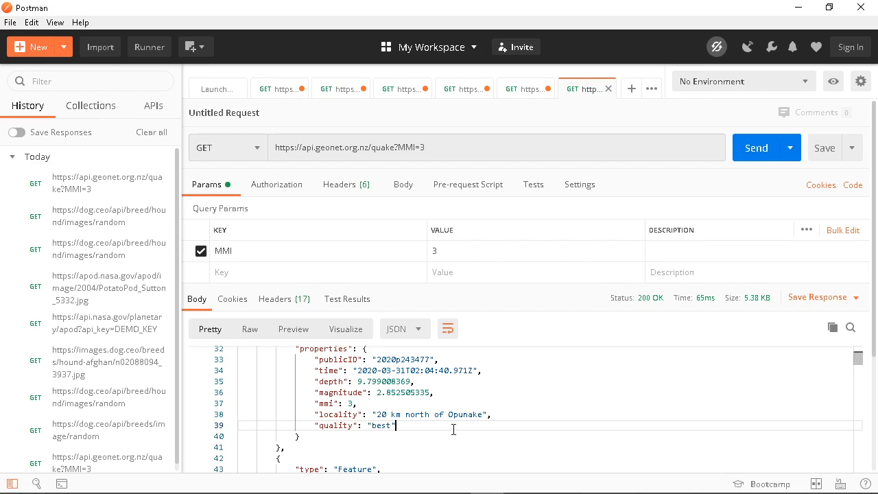
# Review the response's first two quake features again, and place the text cursor at the end of the request URL
pyautogui.scroll(2, 453, 429)
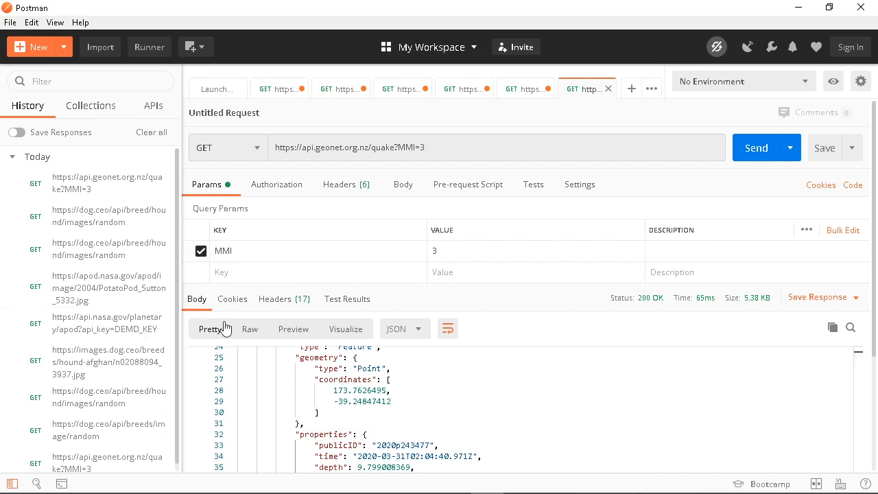
pyautogui.scroll(6, 472, 386)
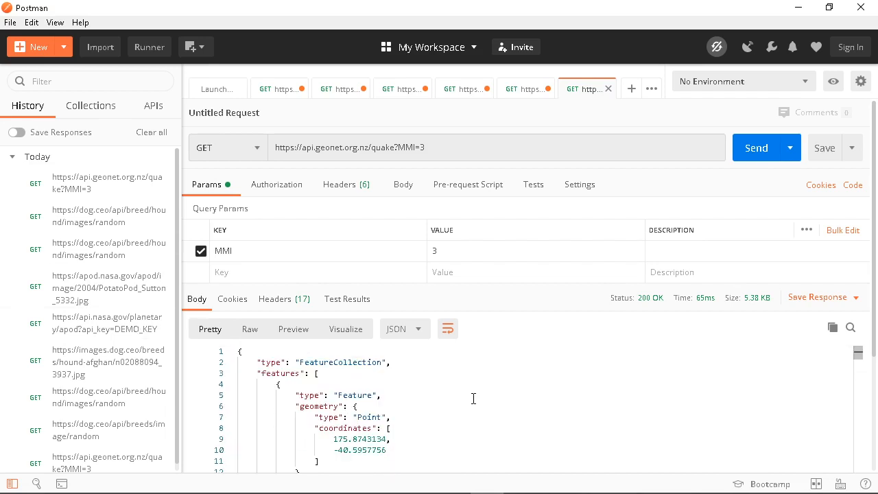
pyautogui.scroll(-6, 531, 371)
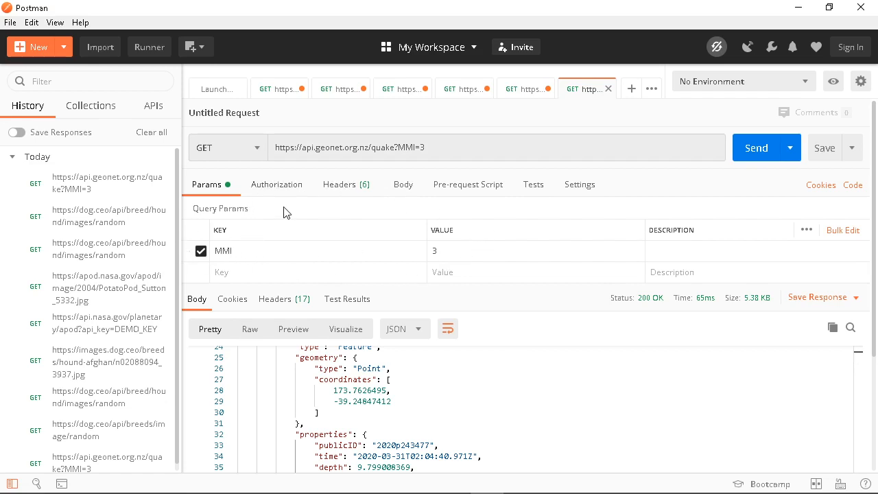
pyautogui.click(447, 147)
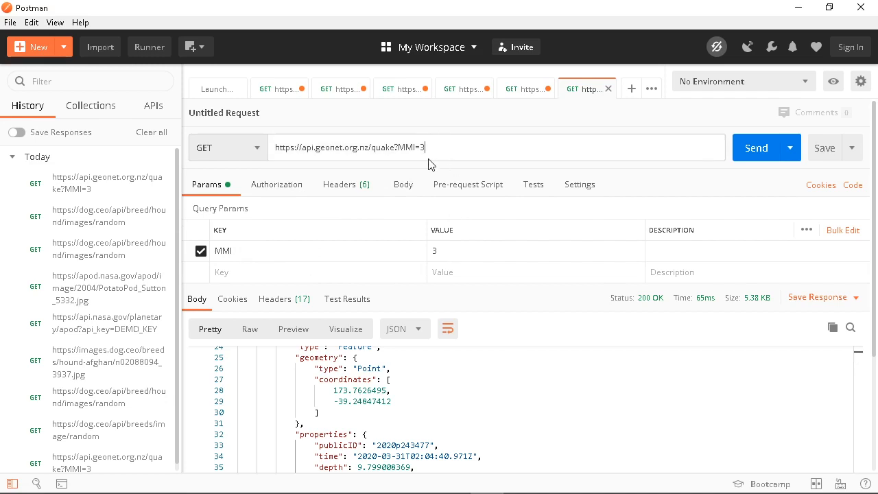
# Set the MMI query parameter of the GeoNet quake request to 5, review the updated URL and send the request
pyautogui.doubleClick(437, 148)
pyautogui.click(443, 148)
pyautogui.click(457, 248)
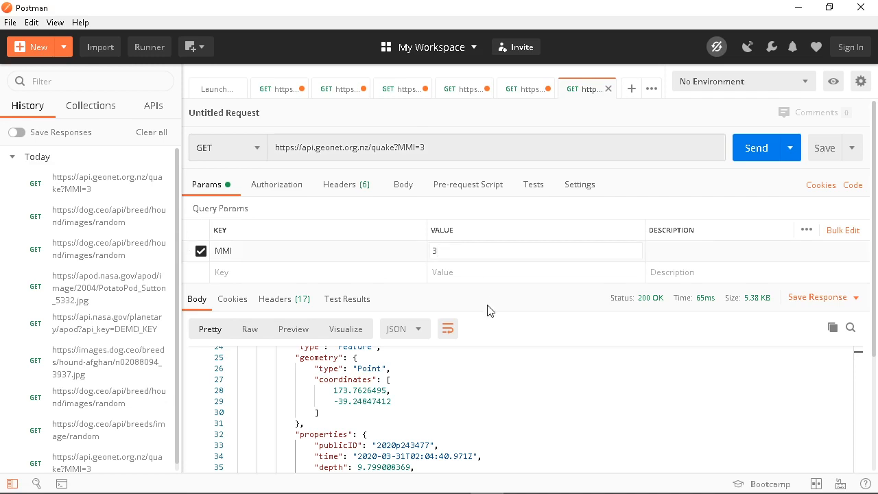
pyautogui.press('BackSpace')
pyautogui.write('5')
pyautogui.click(464, 143)
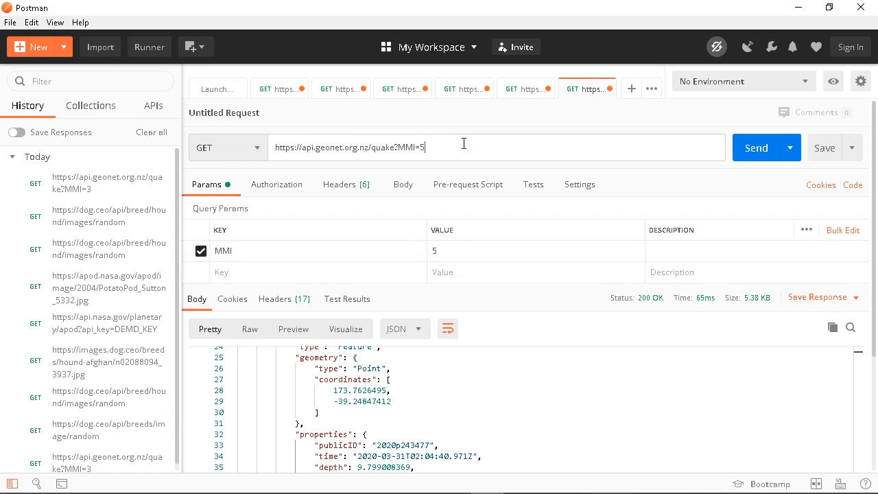
pyautogui.moveTo(437, 151); pyautogui.dragTo(229, 147)
pyautogui.click(455, 146)
pyautogui.click(755, 150)
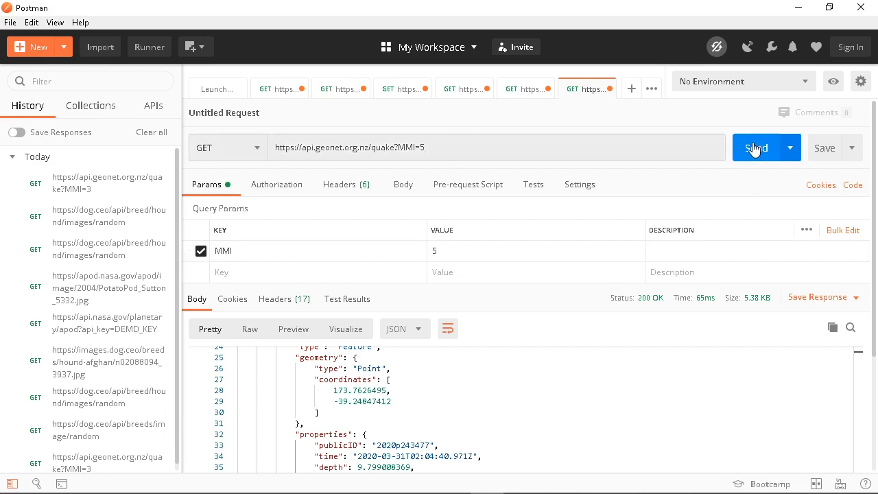
pyautogui.click(755, 150)
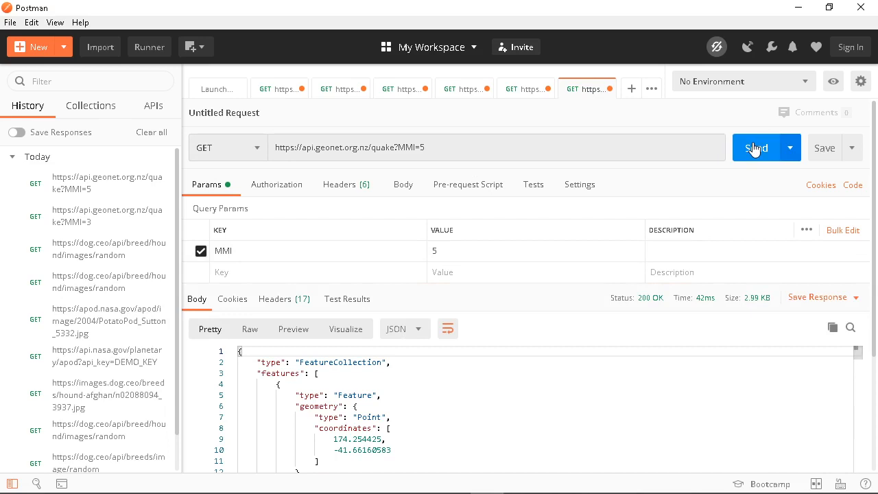
# Look through the quake features in the JSON response, examining each one's magnitude, mmi and locality properties
pyautogui.scroll(-5, 659, 398)
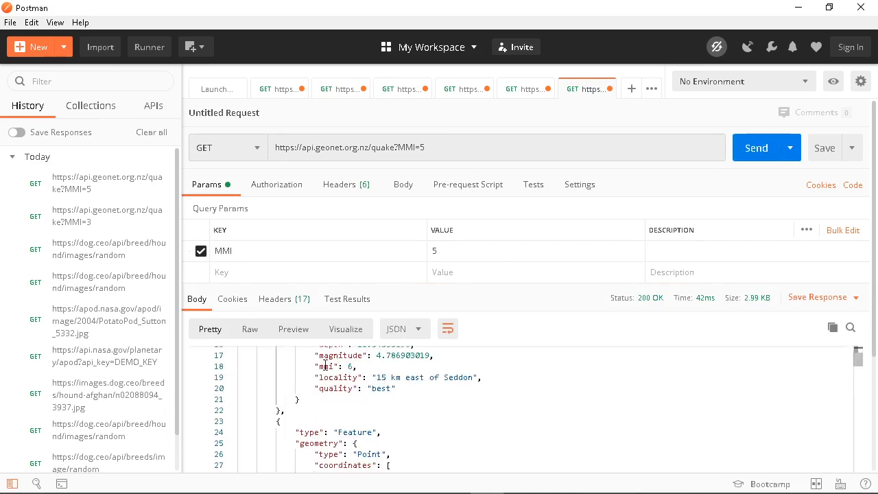
pyautogui.scroll(-3, 444, 379)
pyautogui.scroll(-3, 523, 390)
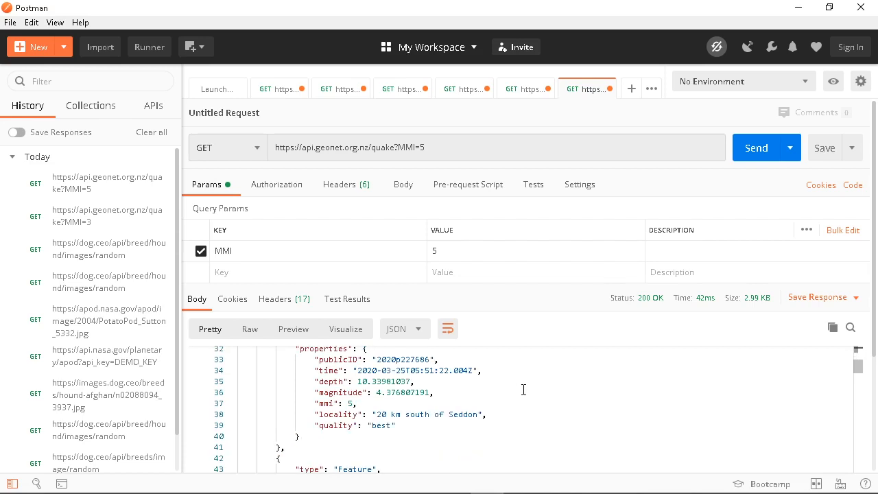
pyautogui.scroll(-3, 524, 390)
pyautogui.scroll(-3, 523, 391)
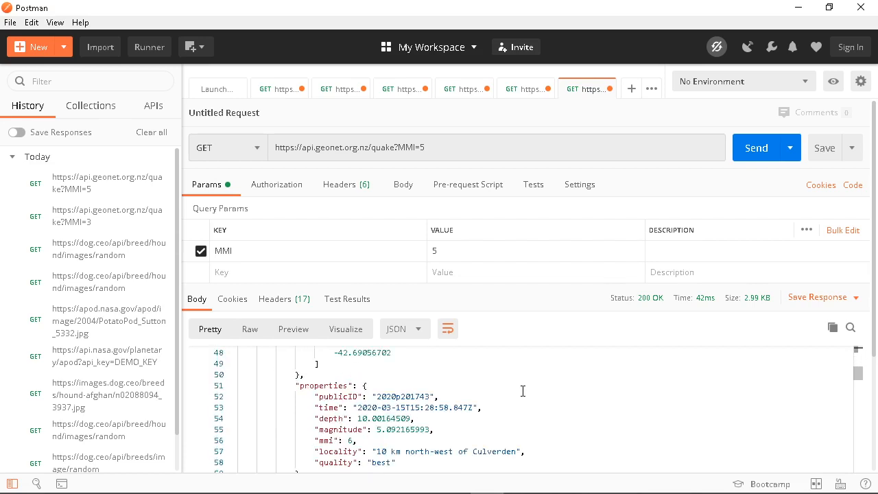
pyautogui.scroll(-3, 523, 391)
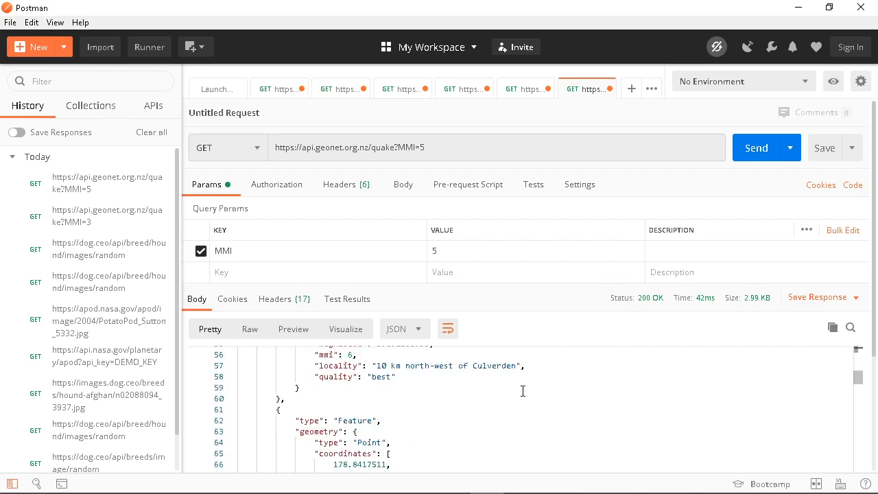
pyautogui.scroll(-6, 631, 401)
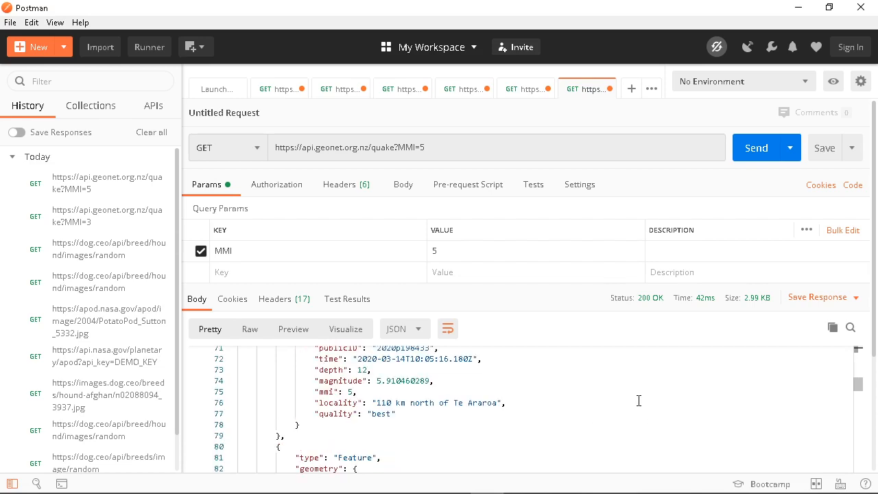
pyautogui.scroll(-3, 639, 401)
pyautogui.scroll(-6, 639, 401)
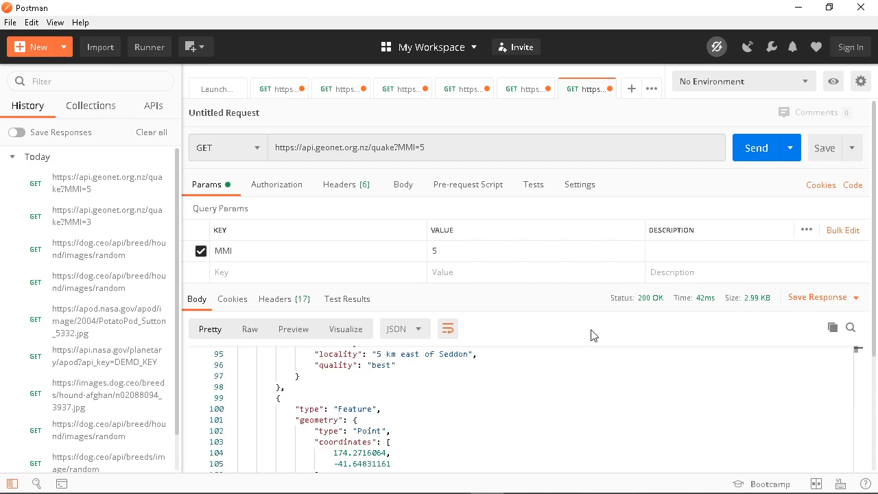
pyautogui.scroll(3, 584, 432)
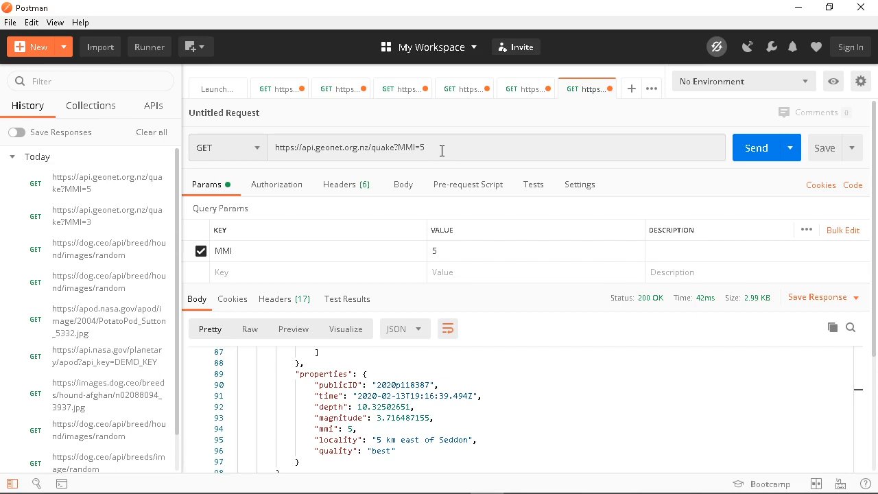
# Switch to the NASA Open APIs page in Chrome and review the APOD section's description and example image
pyautogui.click(798, 7)
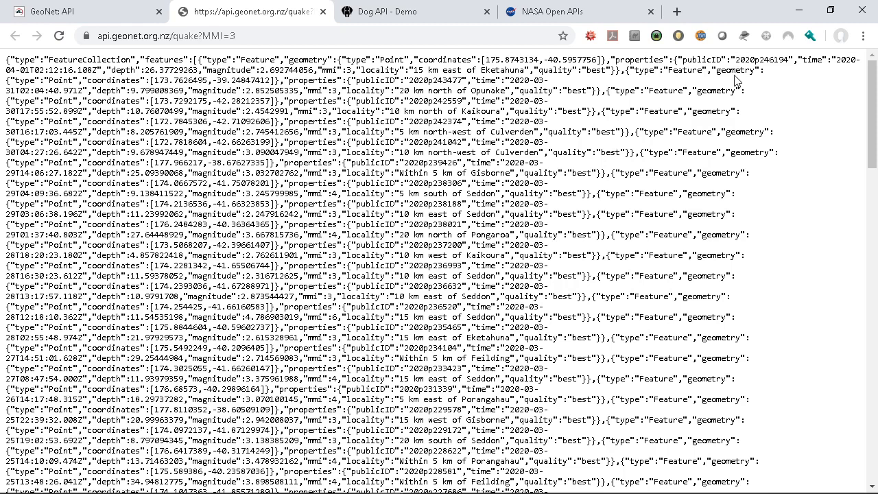
pyautogui.click(551, 13)
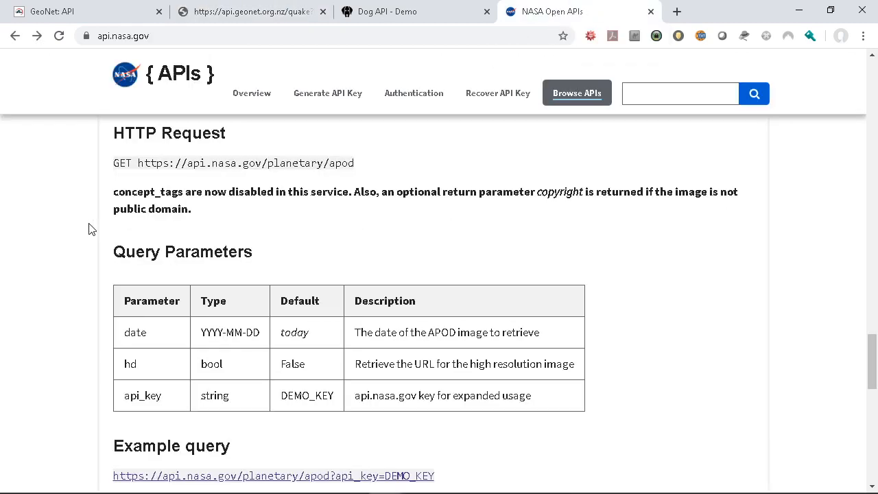
pyautogui.scroll(2, 89, 236)
pyautogui.scroll(6, 89, 236)
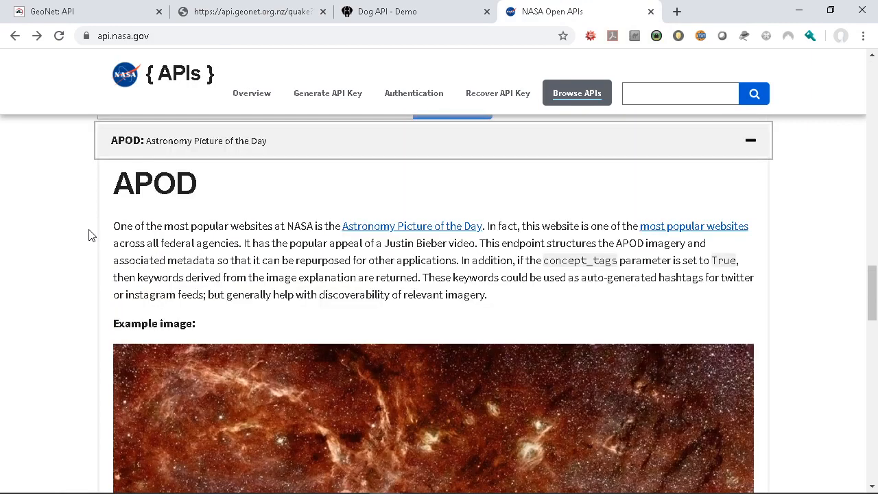
pyautogui.scroll(1, 89, 236)
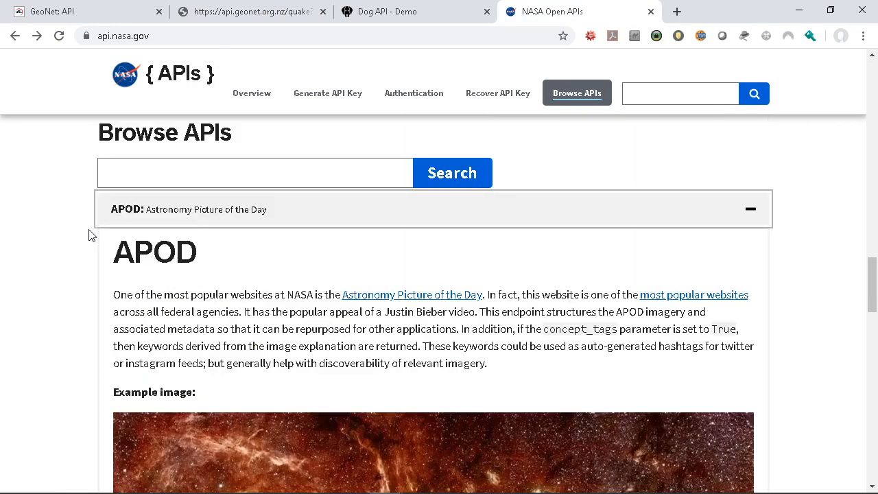
pyautogui.scroll(-4, 89, 235)
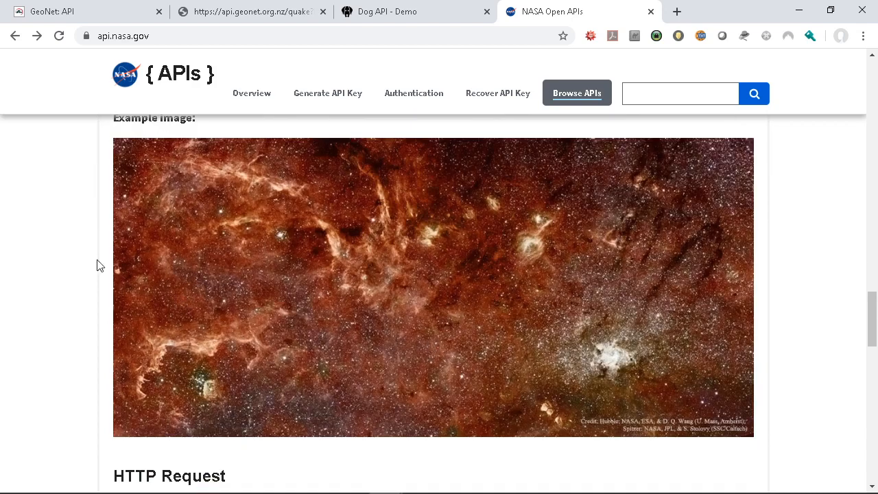
pyautogui.scroll(-2, 93, 264)
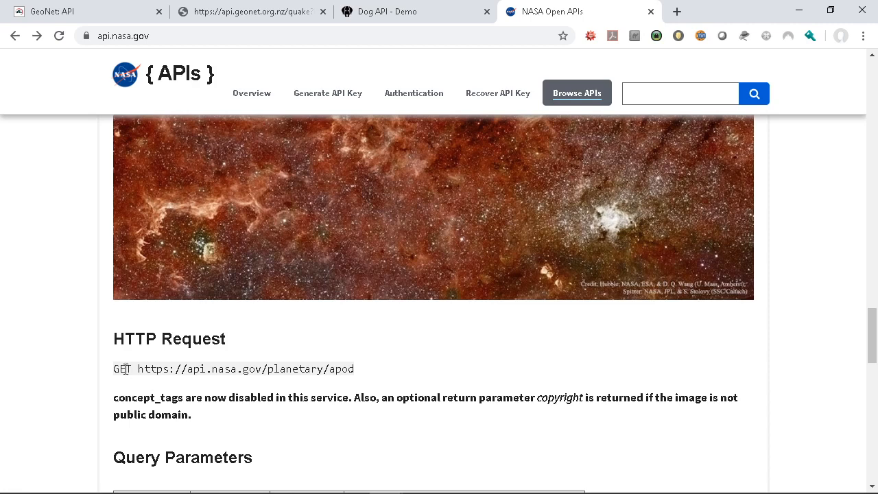
# Examine the APOD HTTP request URL and the table of date, hd and api_key query parameters
pyautogui.moveTo(138, 371)
pyautogui.mouseDown()
pyautogui.moveTo(357, 376)
pyautogui.moveTo(138, 371)
pyautogui.mouseUp()
pyautogui.click(353, 372)
pyautogui.click(69, 350)
pyautogui.scroll(-3, 85, 352)
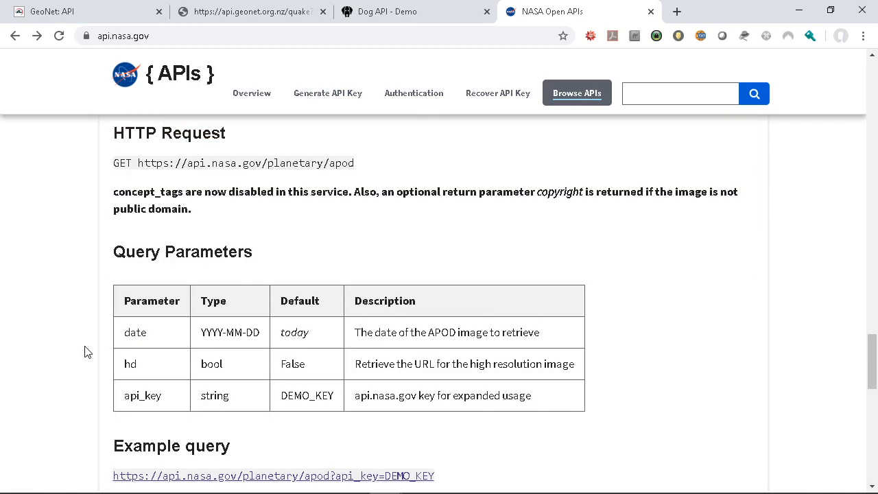
pyautogui.scroll(-1, 85, 351)
pyautogui.scroll(-1, 85, 351)
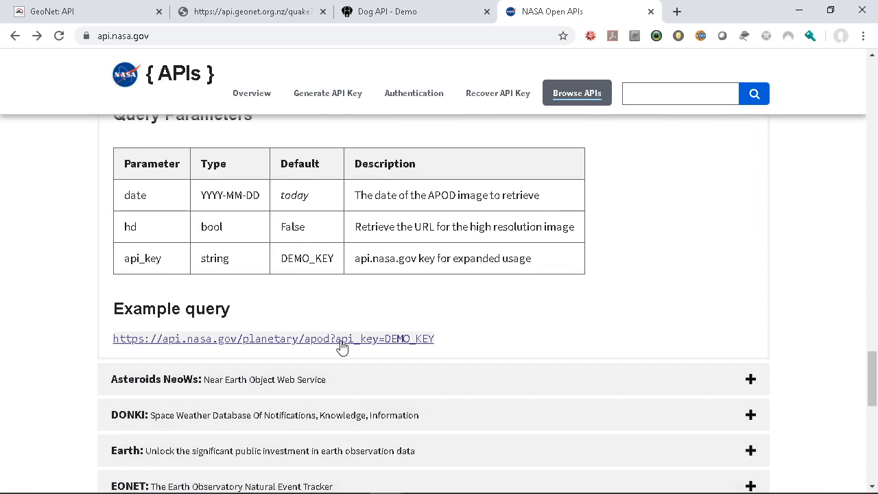
# Examine the APOD example query URL and its api_key parameter, highlighting the whole address
pyautogui.moveTo(336, 347); pyautogui.dragTo(388, 351)
pyautogui.moveTo(439, 341); pyautogui.dragTo(335, 339)
pyautogui.click(479, 339)
pyautogui.moveTo(453, 339); pyautogui.dragTo(99, 342)
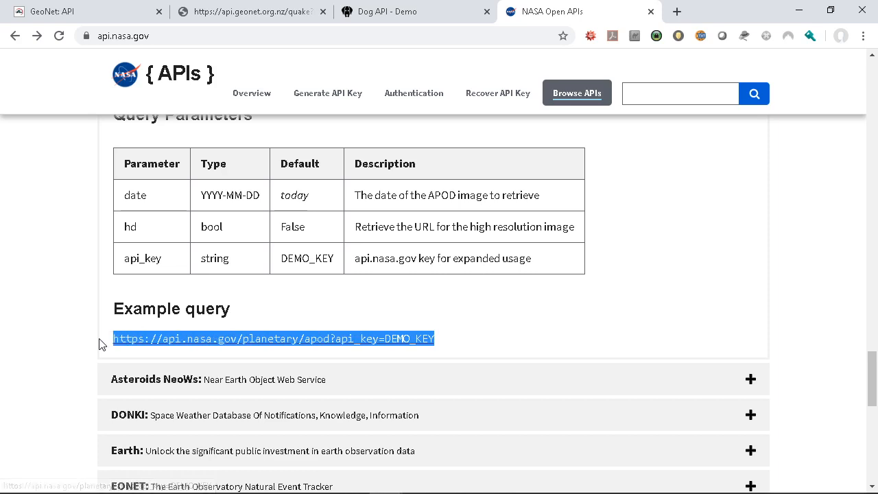
pyautogui.click(453, 346)
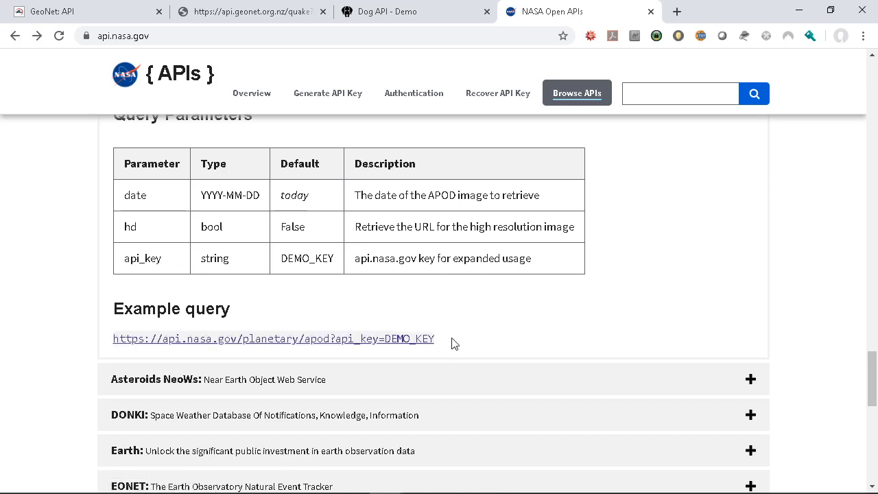
pyautogui.moveTo(452, 343); pyautogui.dragTo(112, 336)
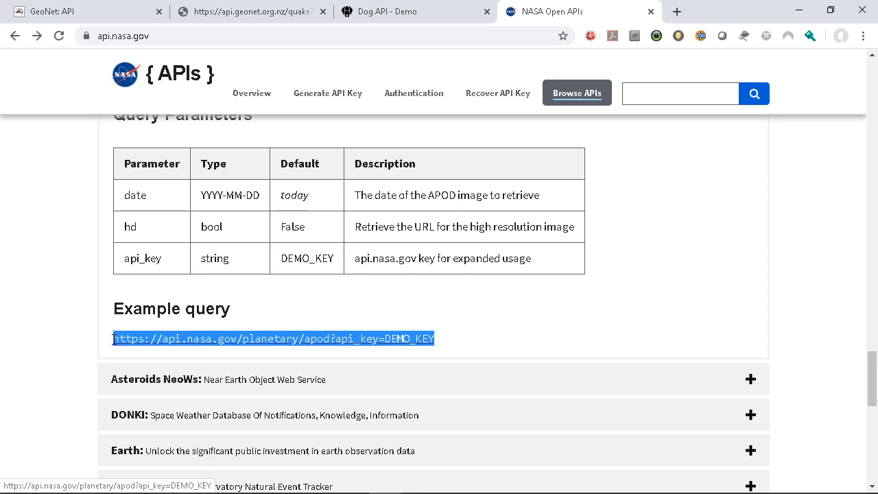
pyautogui.click(465, 345)
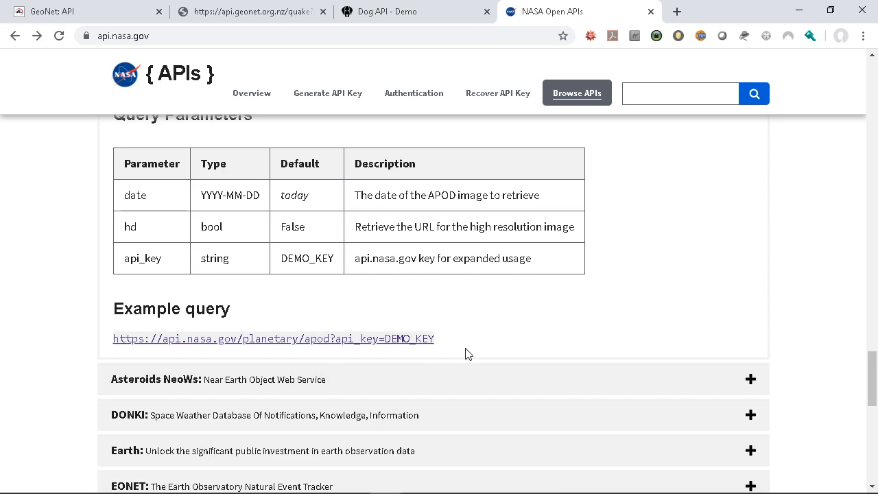
# Switch to Postman, open the GET request for NASA's planetary/apod endpoint from the history and send it
pyautogui.click(264, 8)
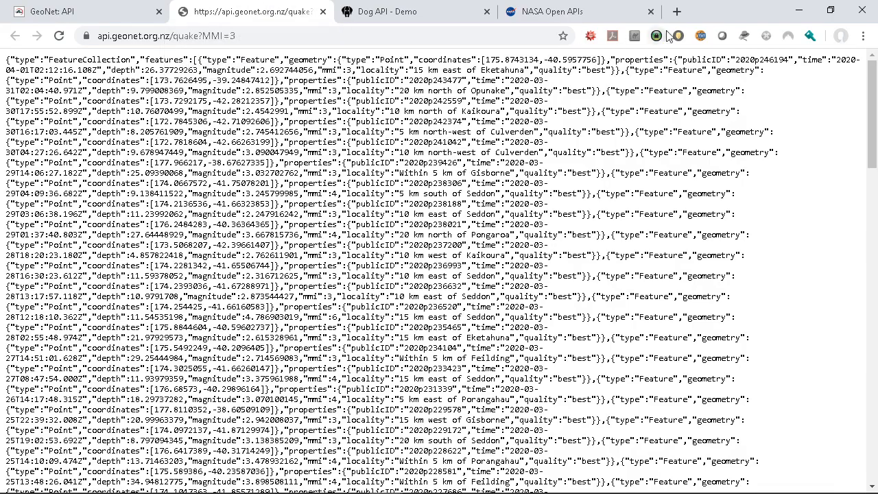
pyautogui.click(800, 11)
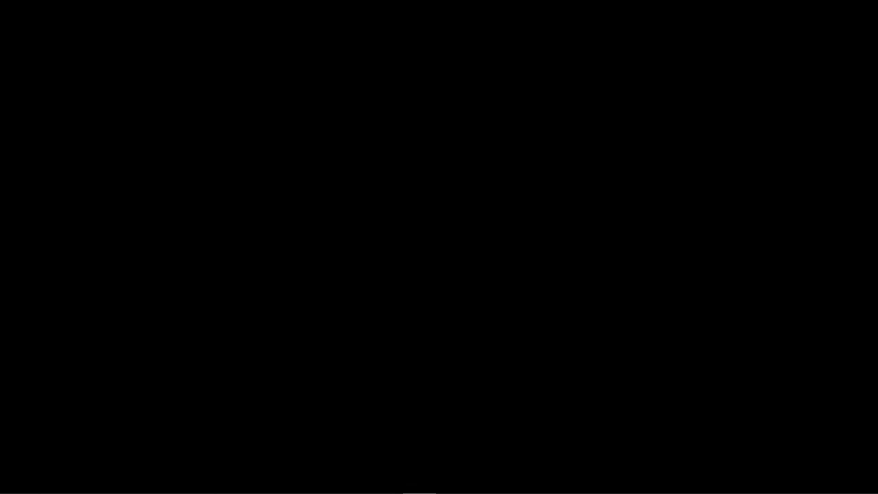
pyautogui.click(453, 493)
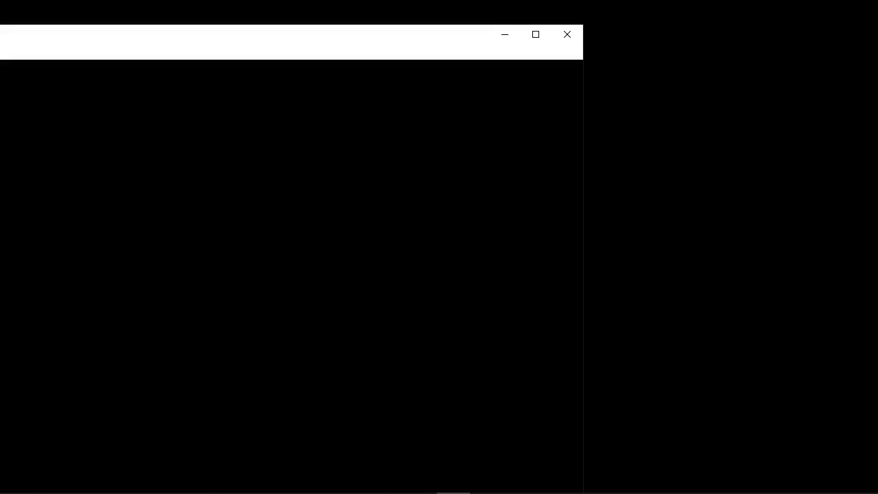
pyautogui.click(505, 35)
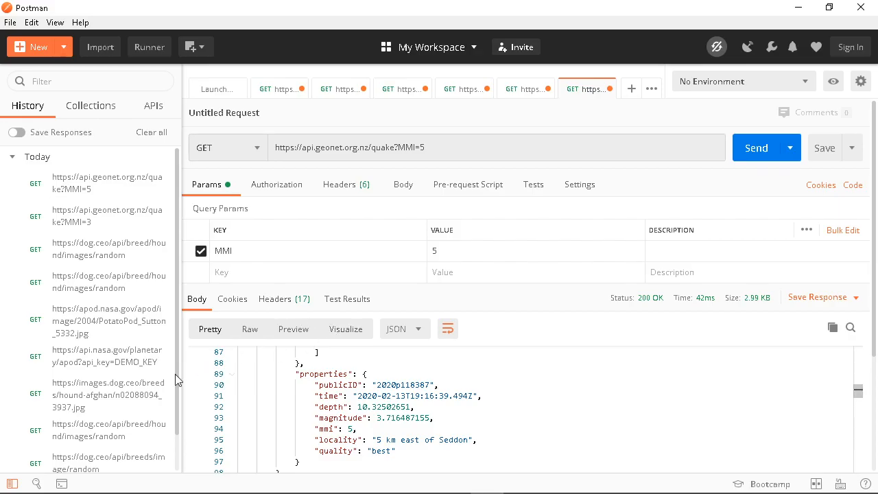
pyautogui.moveTo(164, 391)
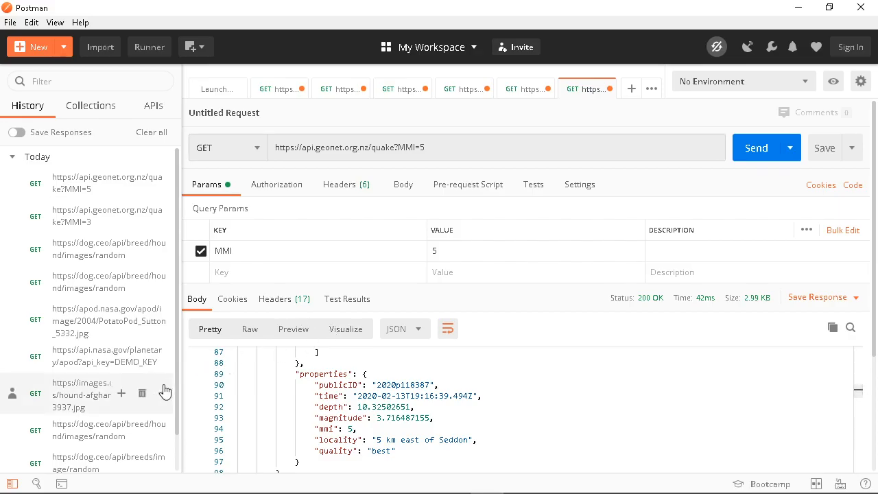
pyautogui.click(76, 362)
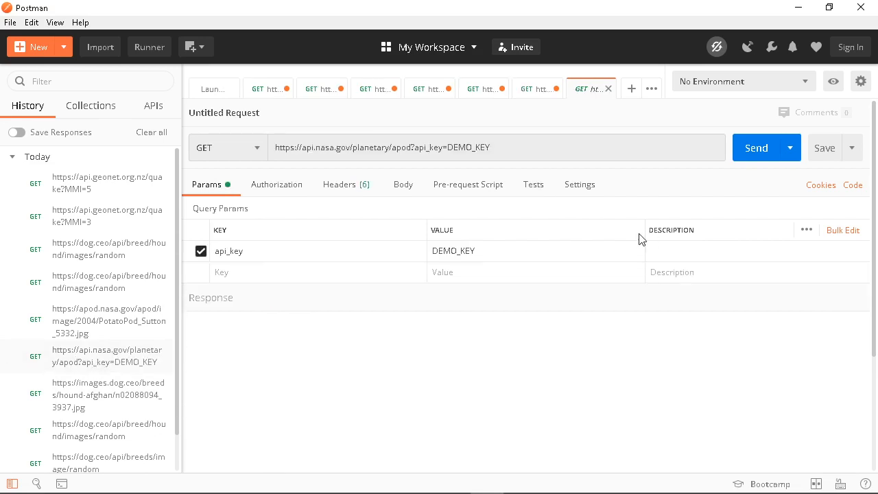
pyautogui.click(561, 150)
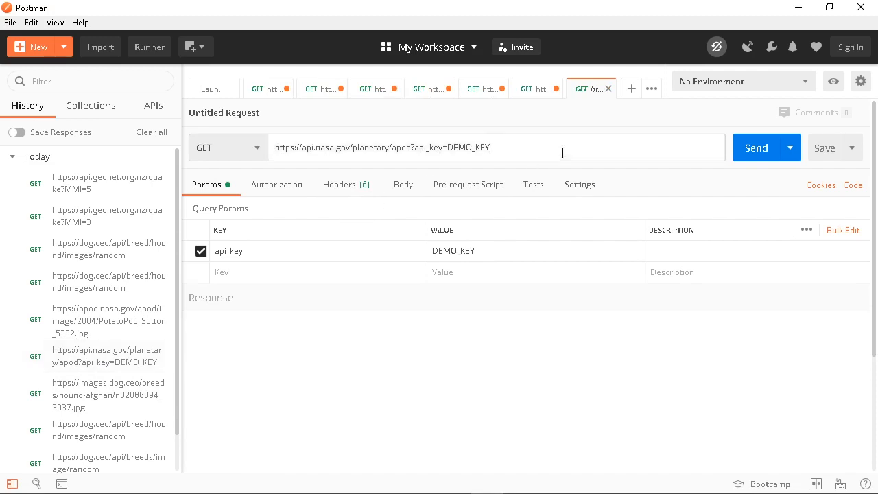
pyautogui.click(758, 146)
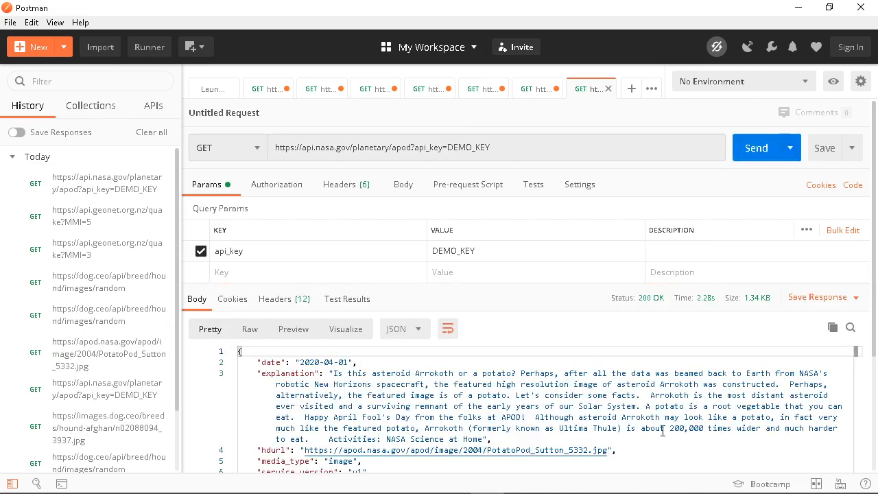
# Review the APOD response's explanation and date, then open its hdurl image link as a new GET request and send it
pyautogui.moveTo(521, 442); pyautogui.dragTo(329, 363)
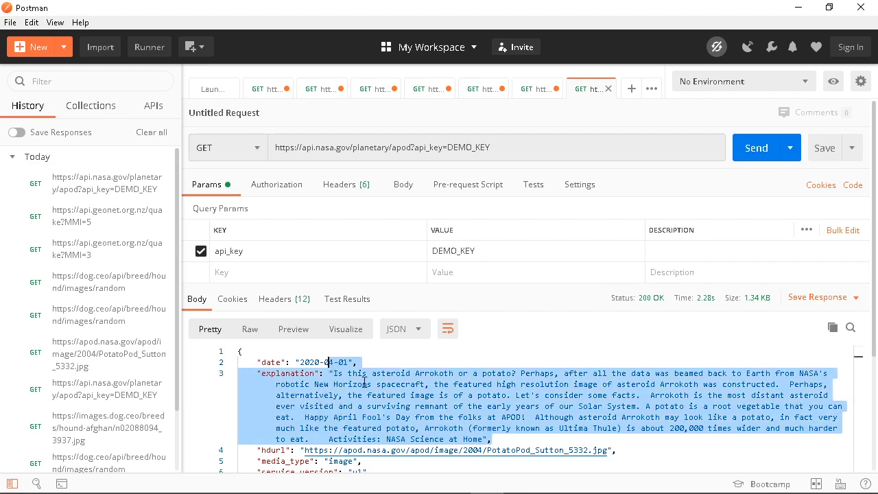
pyautogui.click(395, 364)
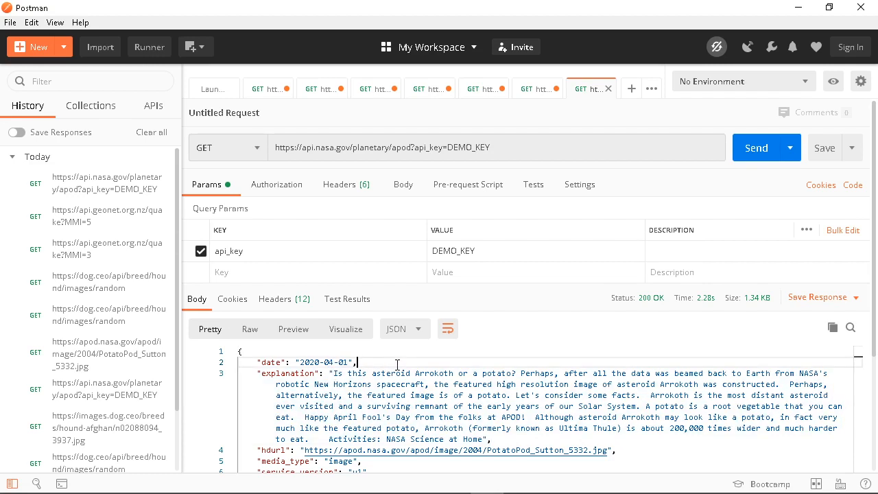
pyautogui.click(553, 454)
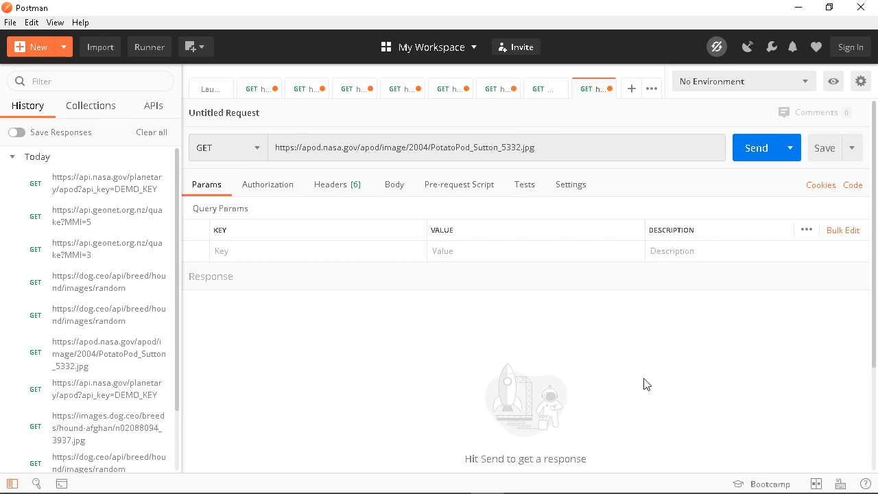
pyautogui.click(747, 151)
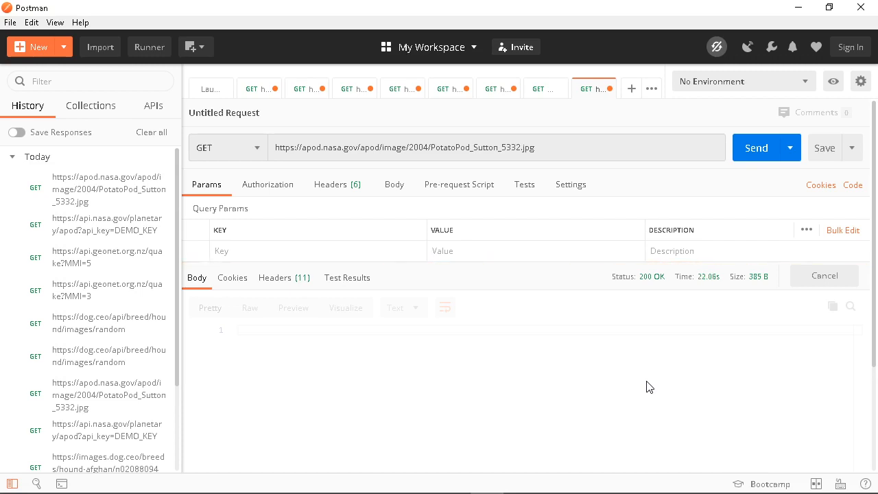
# Inspect the high-resolution PotatoPod_Sutton_5332.jpg image returned in the response body
pyautogui.scroll(-2, 751, 385)
pyautogui.scroll(-2, 751, 384)
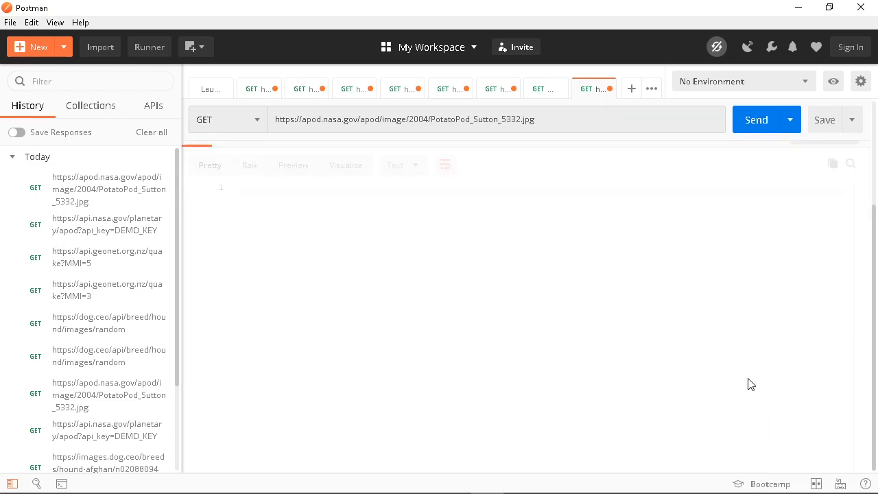
pyautogui.scroll(4, 774, 389)
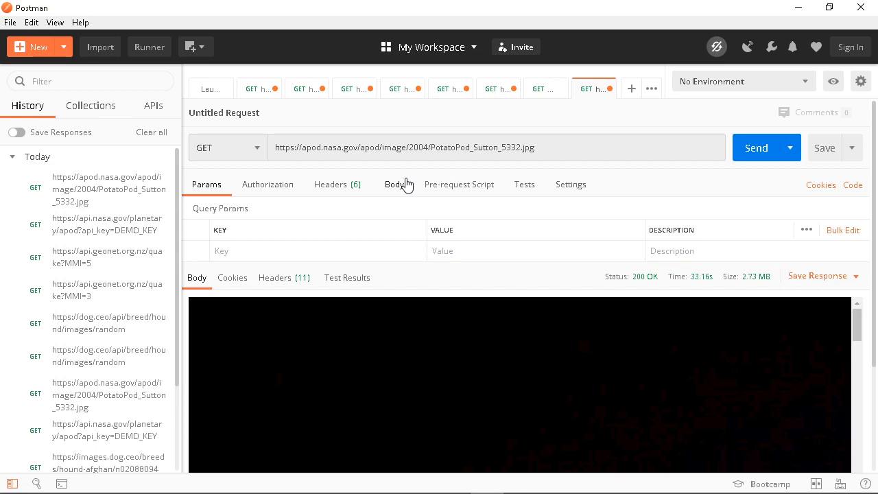
pyautogui.moveTo(875, 310); pyautogui.dragTo(875, 339)
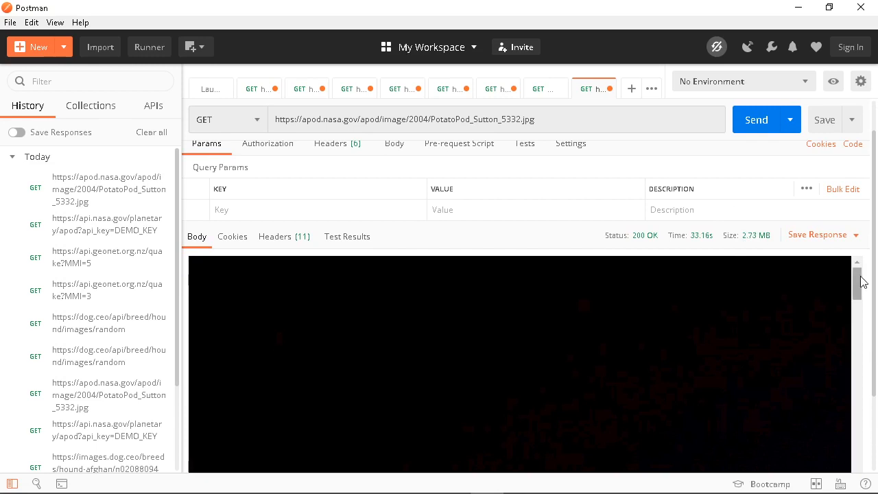
pyautogui.moveTo(876, 282); pyautogui.dragTo(875, 313)
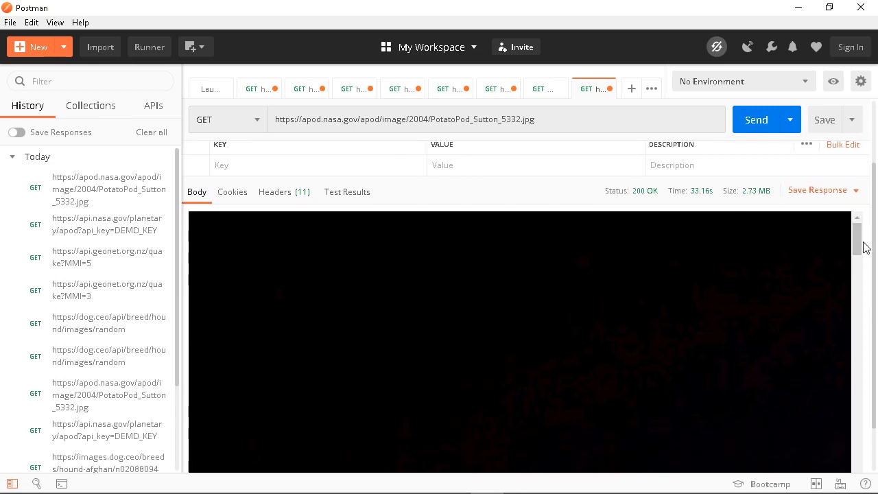
pyautogui.moveTo(863, 243); pyautogui.dragTo(866, 293)
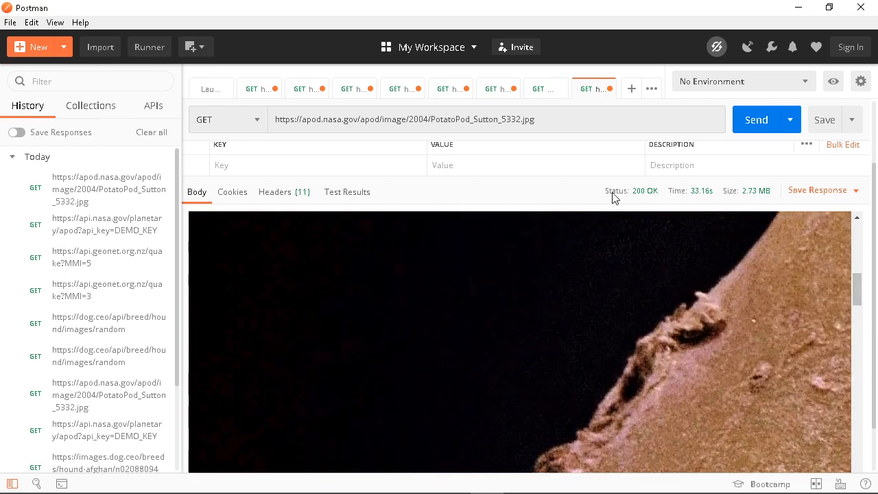
# Highlight the whole URL of the PotatoPod_Sutton_5332.jpg request and return to the open planetary/apod request
pyautogui.click(309, 119)
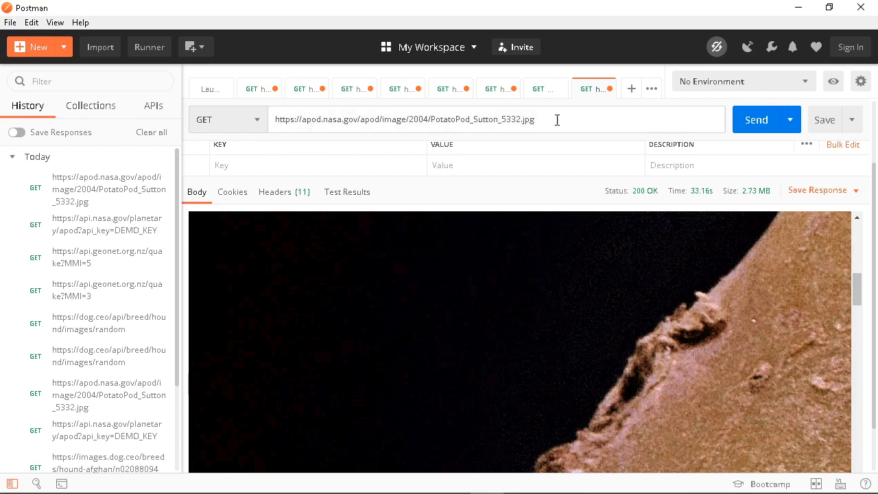
pyautogui.moveTo(557, 120); pyautogui.dragTo(250, 119)
pyautogui.click(584, 120)
pyautogui.moveTo(561, 120); pyautogui.dragTo(245, 117)
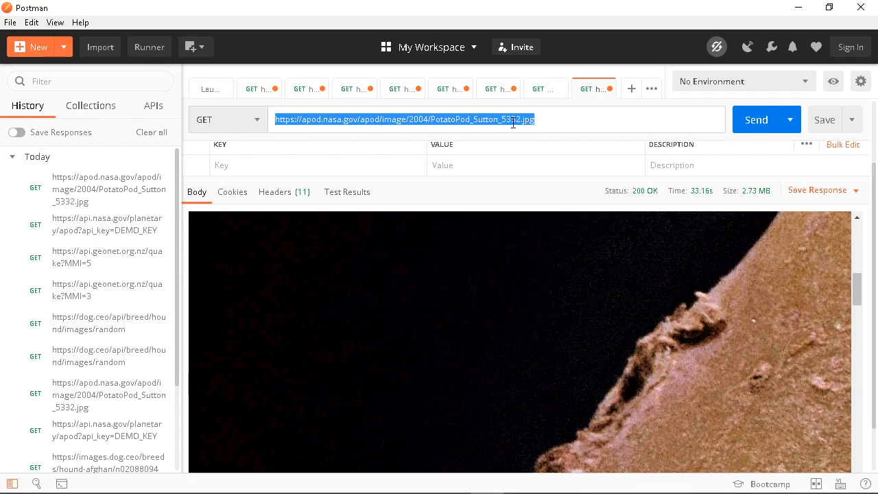
pyautogui.click(547, 122)
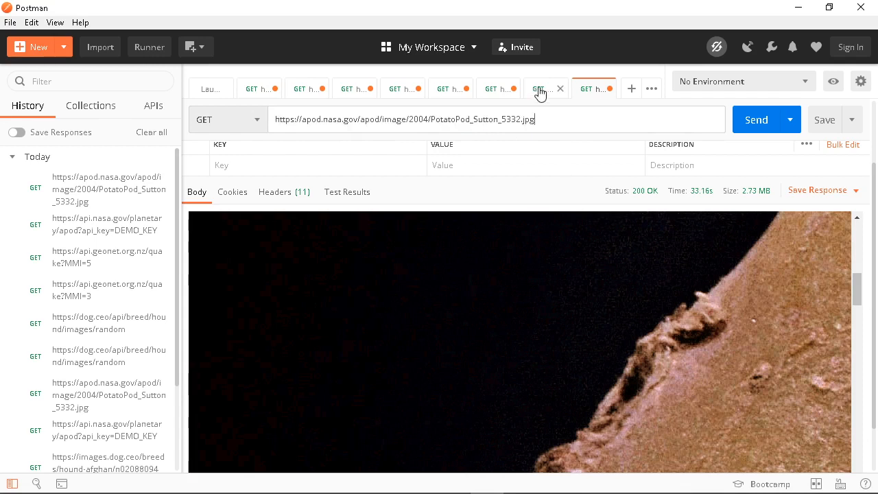
pyautogui.click(540, 92)
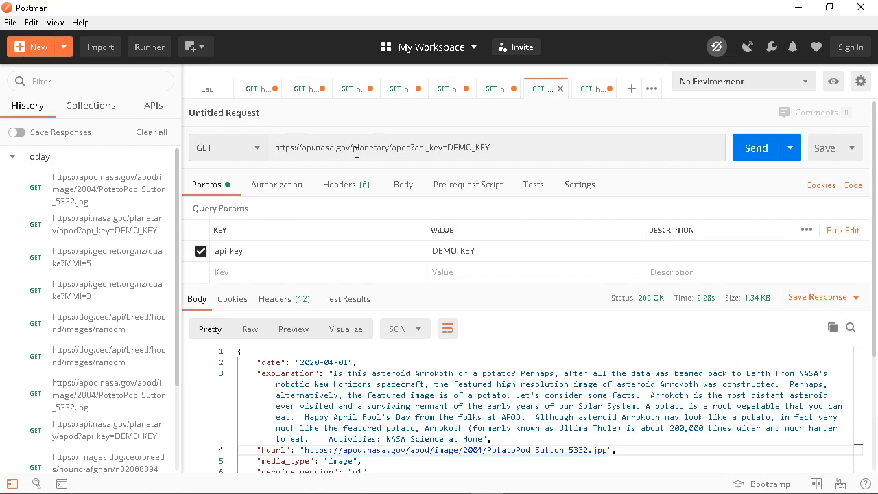